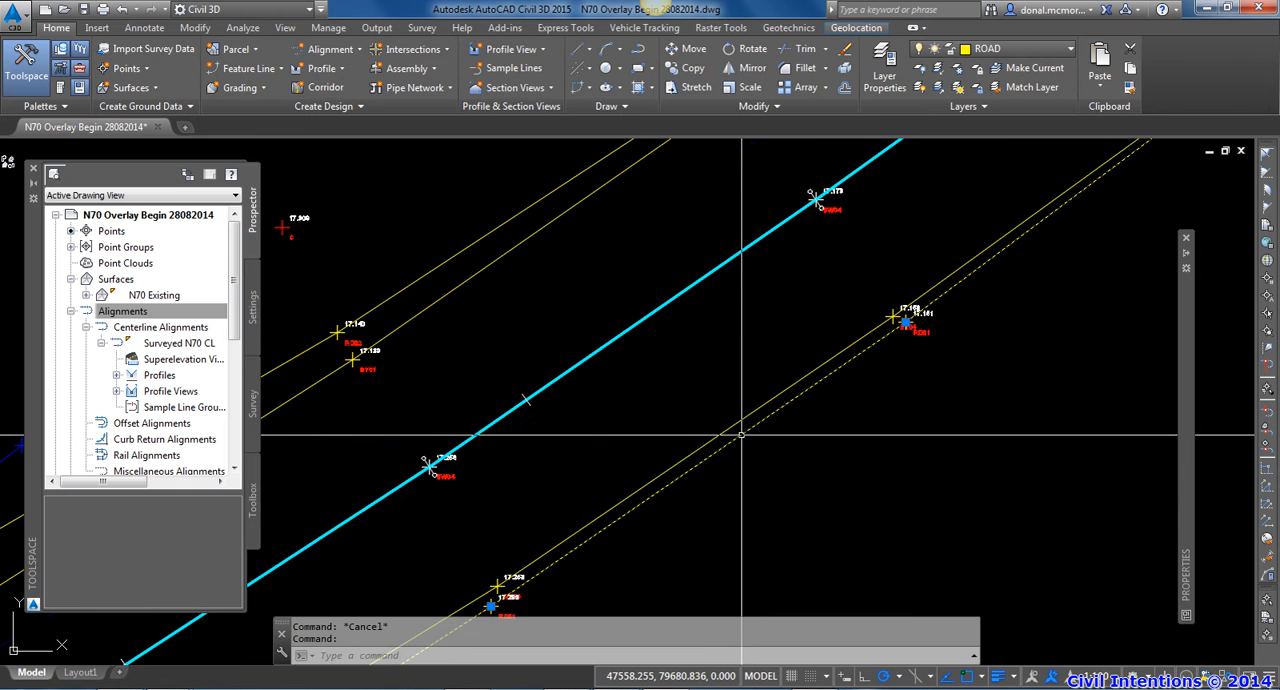
Highlight the road edge lines and yellow lines on both sides, plus the surveyed centreline alignment, to identify them
left_click(525, 235)
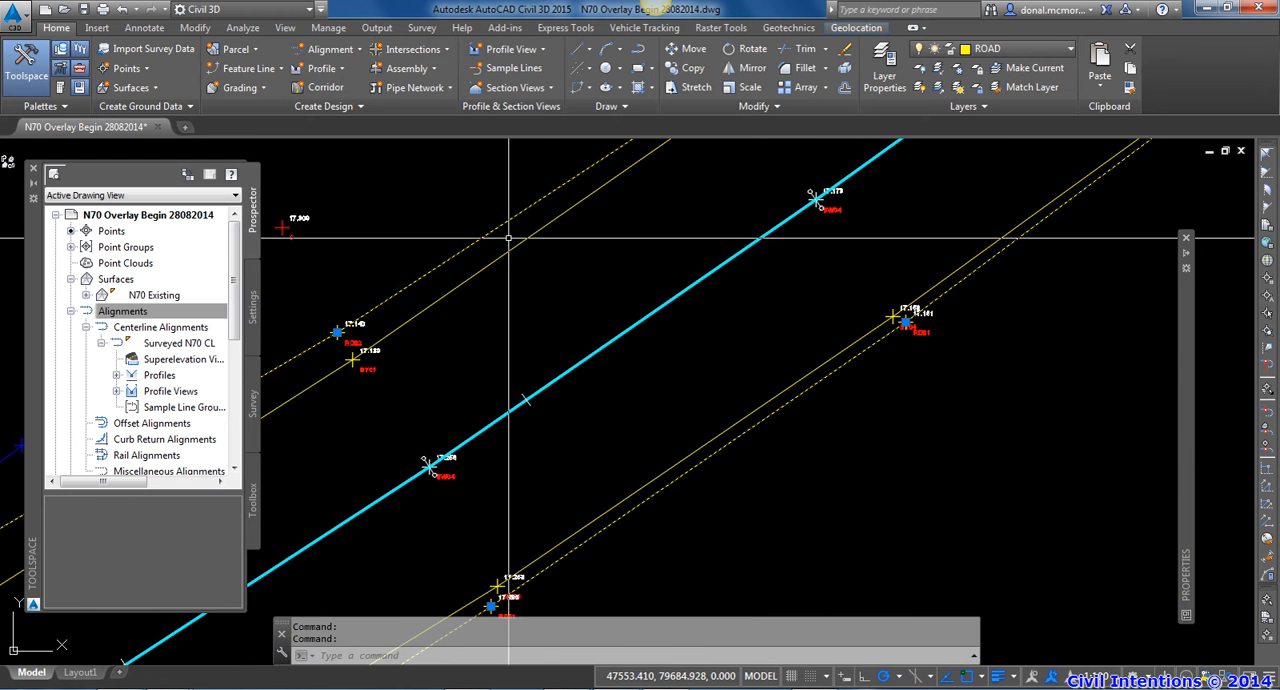
key("Delete")
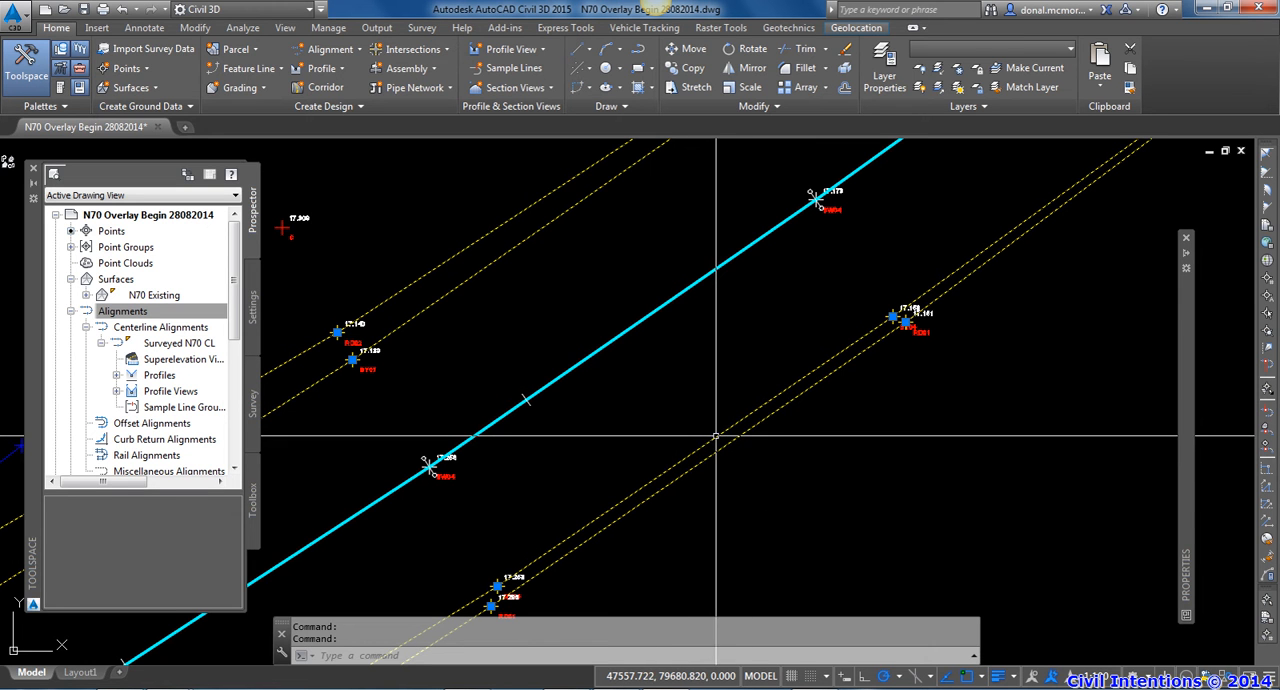
key("Escape")
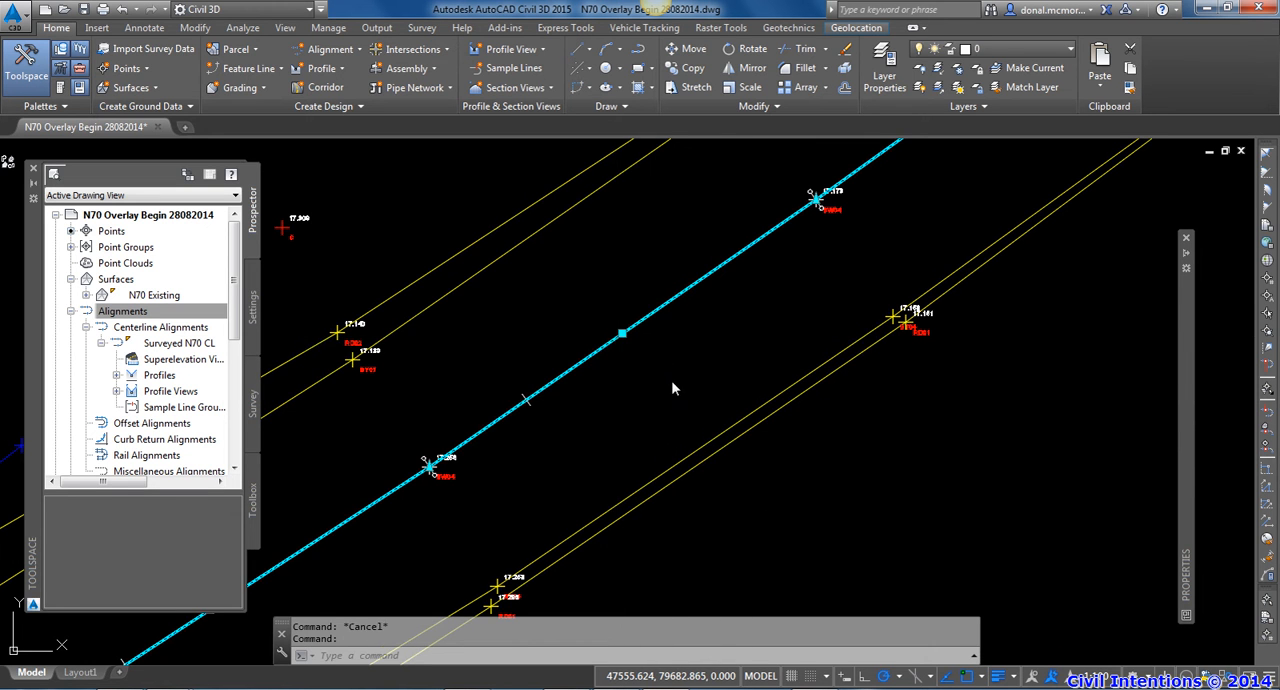
left_click(615, 337)
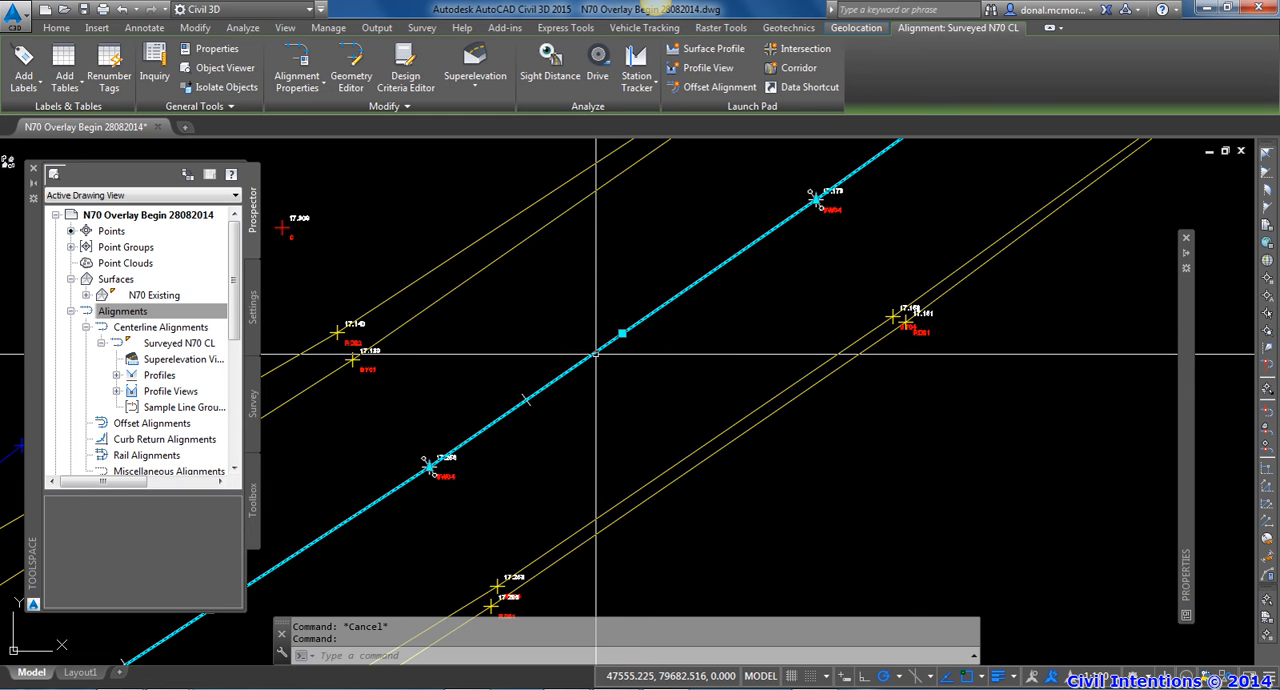
key("Escape")
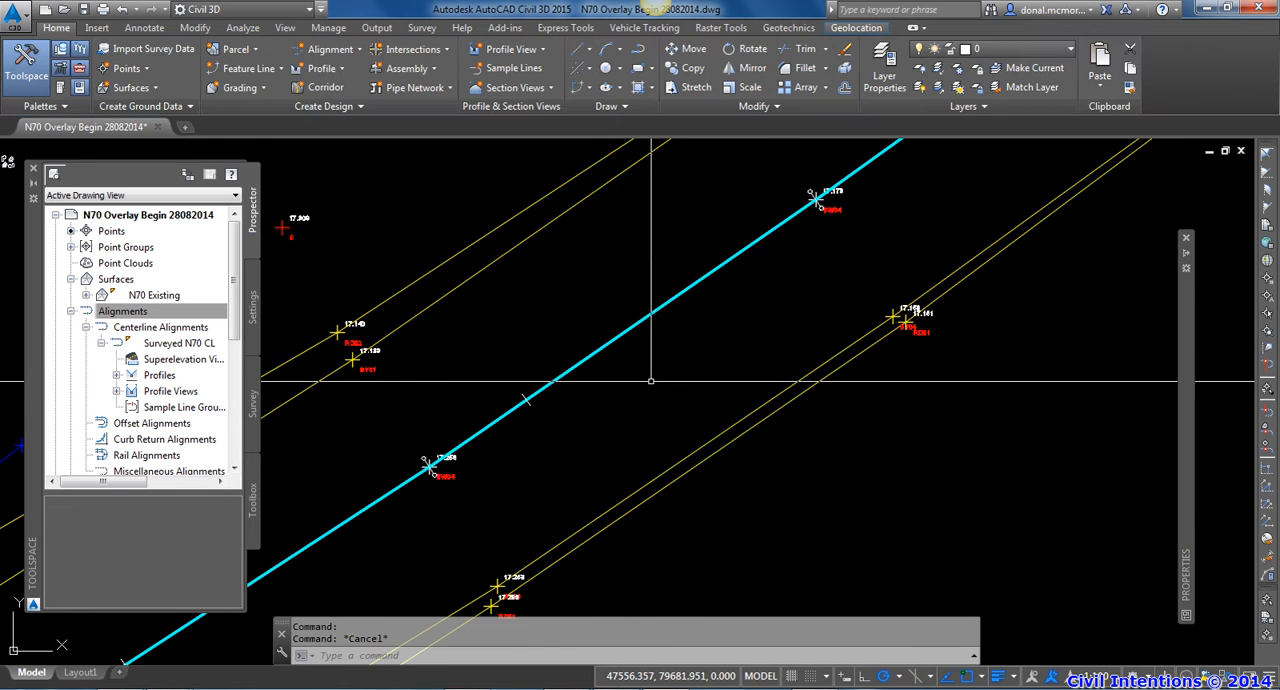
Examine the surveyed points beside the centreline, including yellow line point BY07 and the matching points on the opposite road edge
scroll(545, 443, "down", 2)
middle_click_drag(617, 408, 631, 404)
scroll(534, 395, "up", 4)
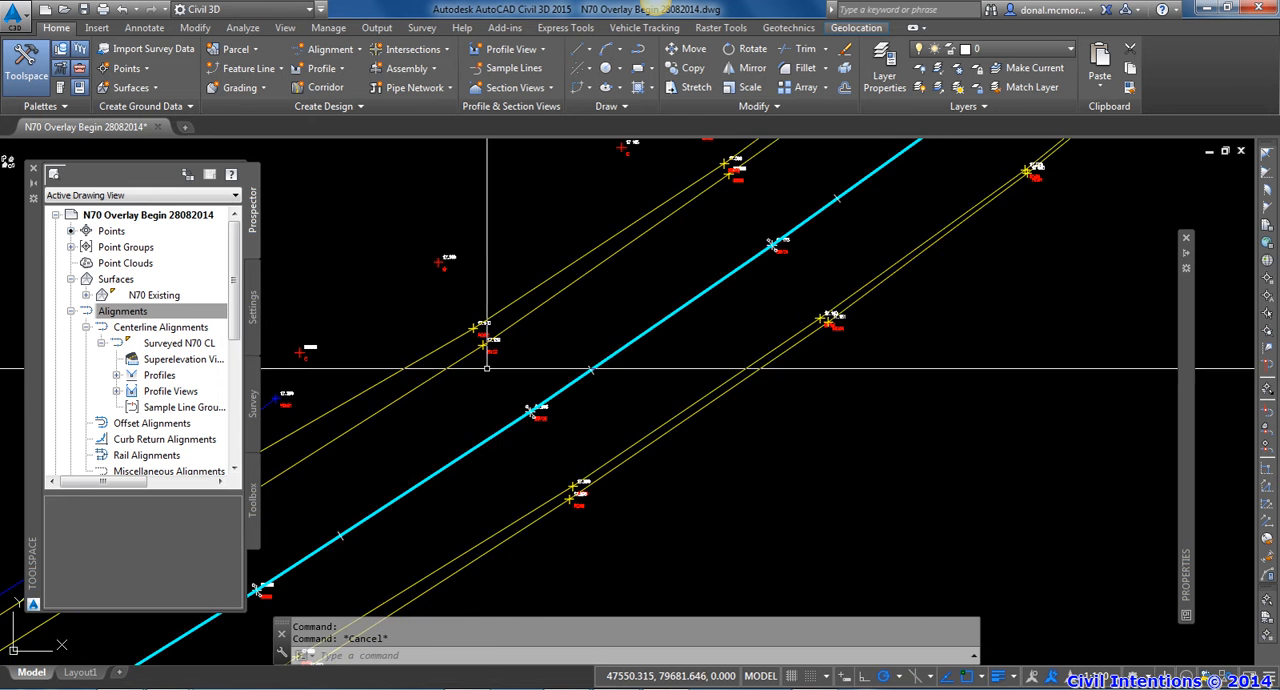
middle_click_drag(534, 395, 522, 362)
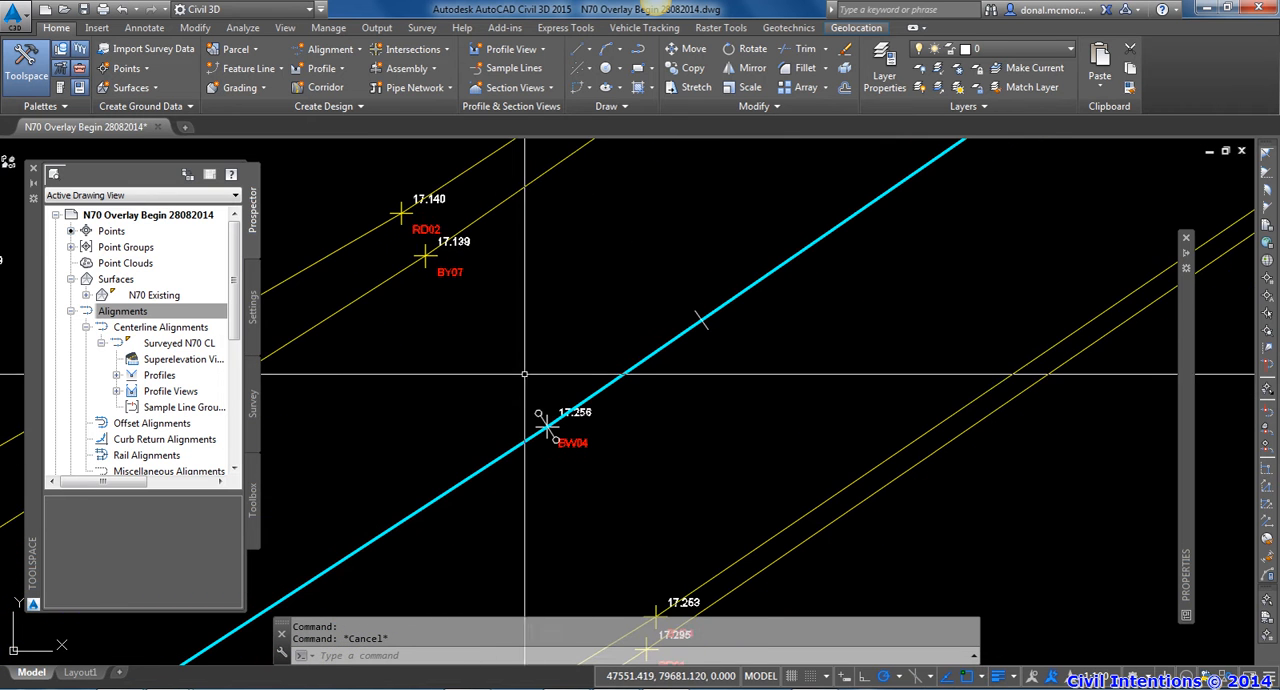
left_click(425, 256)
scroll(525, 406, "down", 2)
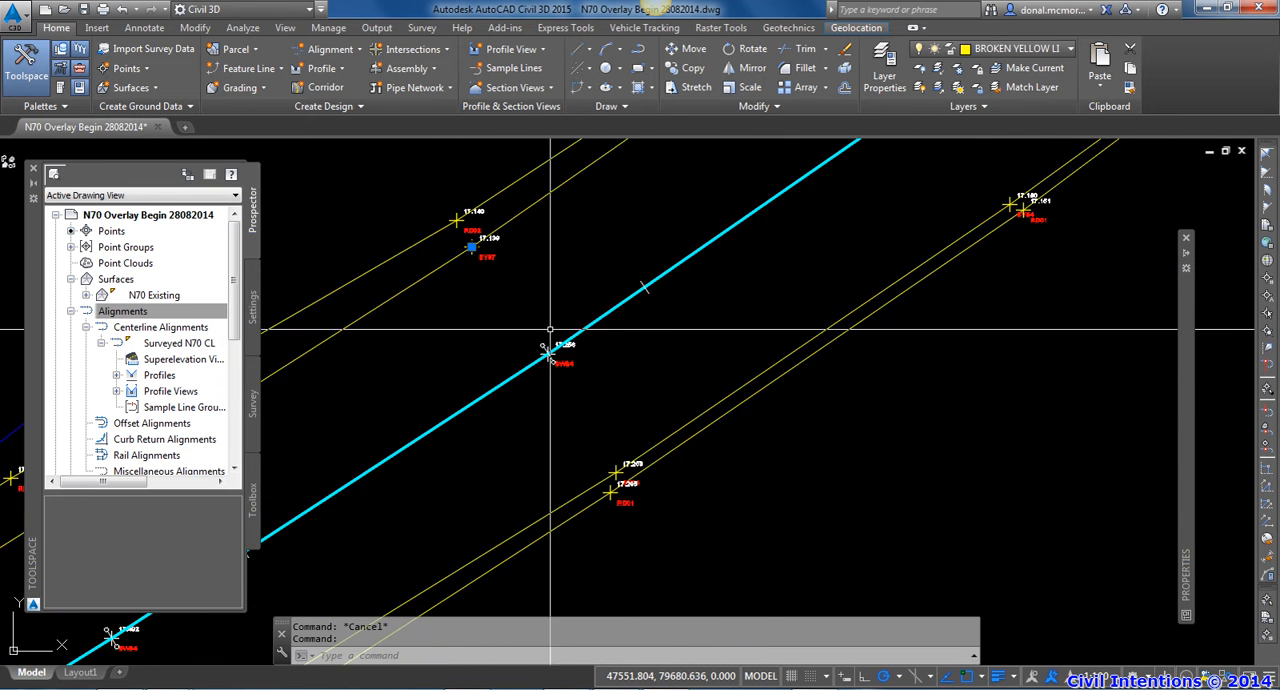
scroll(609, 475, "up", 2)
left_click(609, 477)
scroll(609, 477, "down", 3)
key("Escape")
scroll(615, 352, "down", 2)
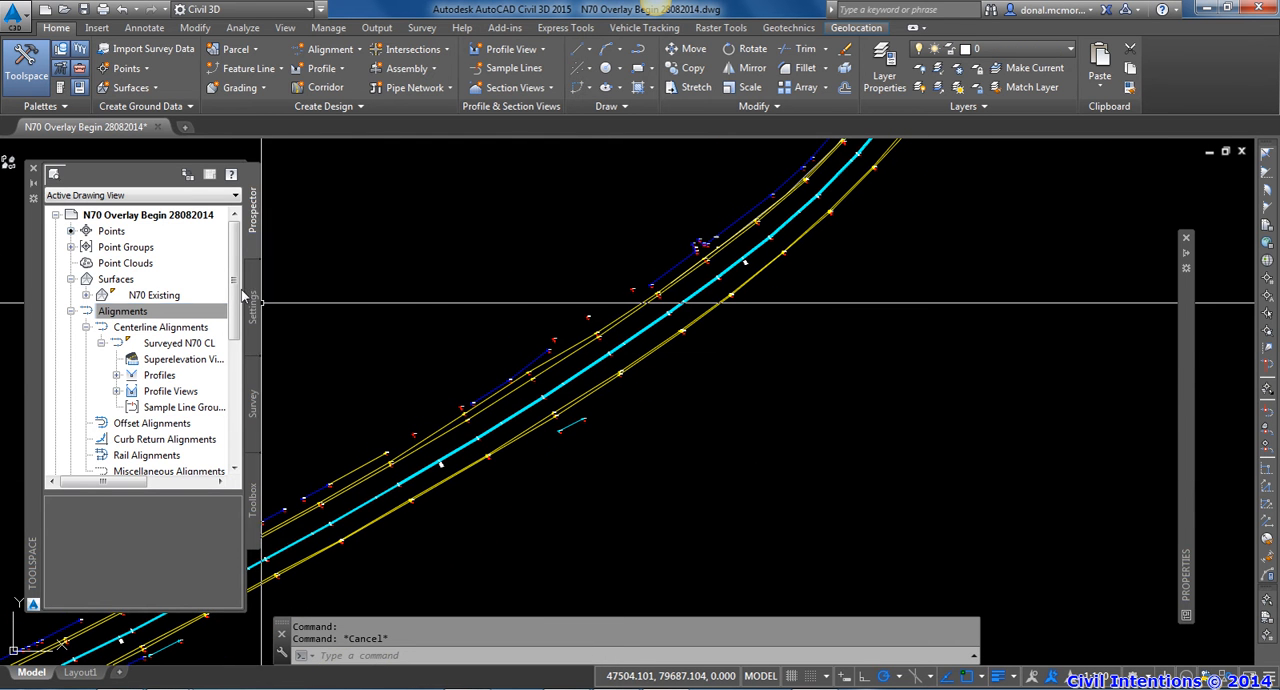
Select the N70 Existing surface and the Surveyed N70 CL alignment in the project tree and examine the centreline around chainage 150
left_click(148, 298)
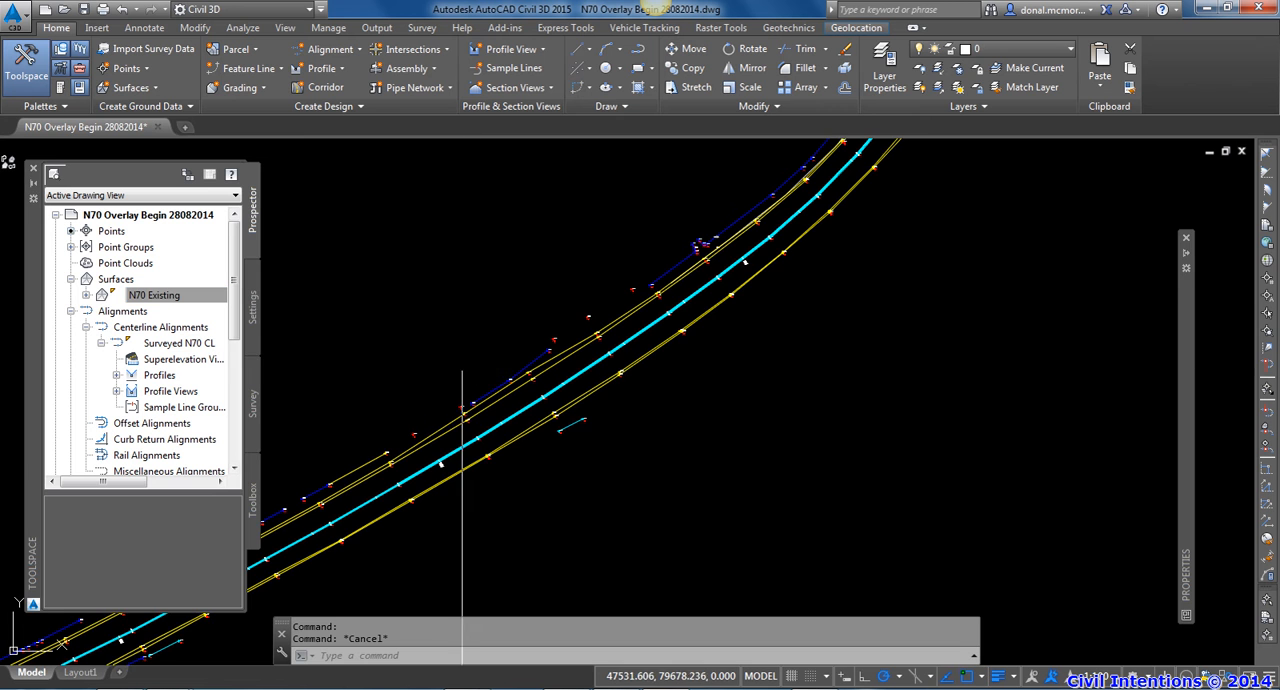
scroll(620, 370, "down", 3)
middle_click_drag(525, 437, 594, 409)
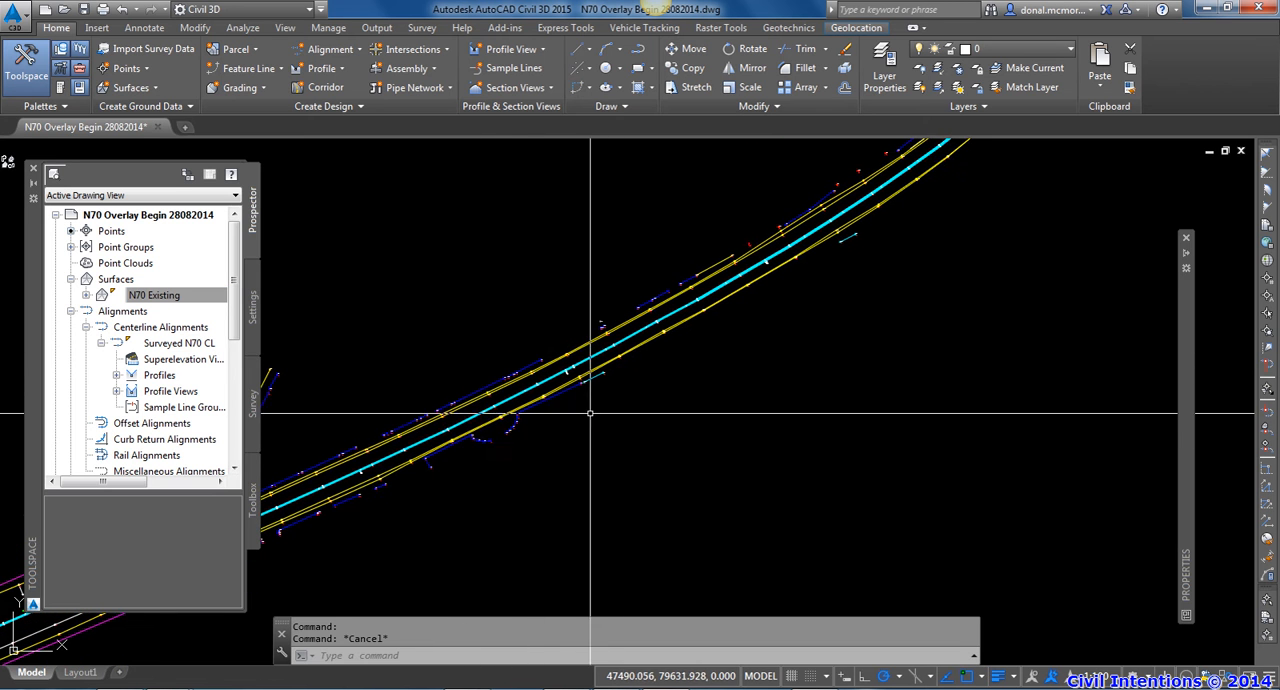
scroll(552, 377, "up", 5)
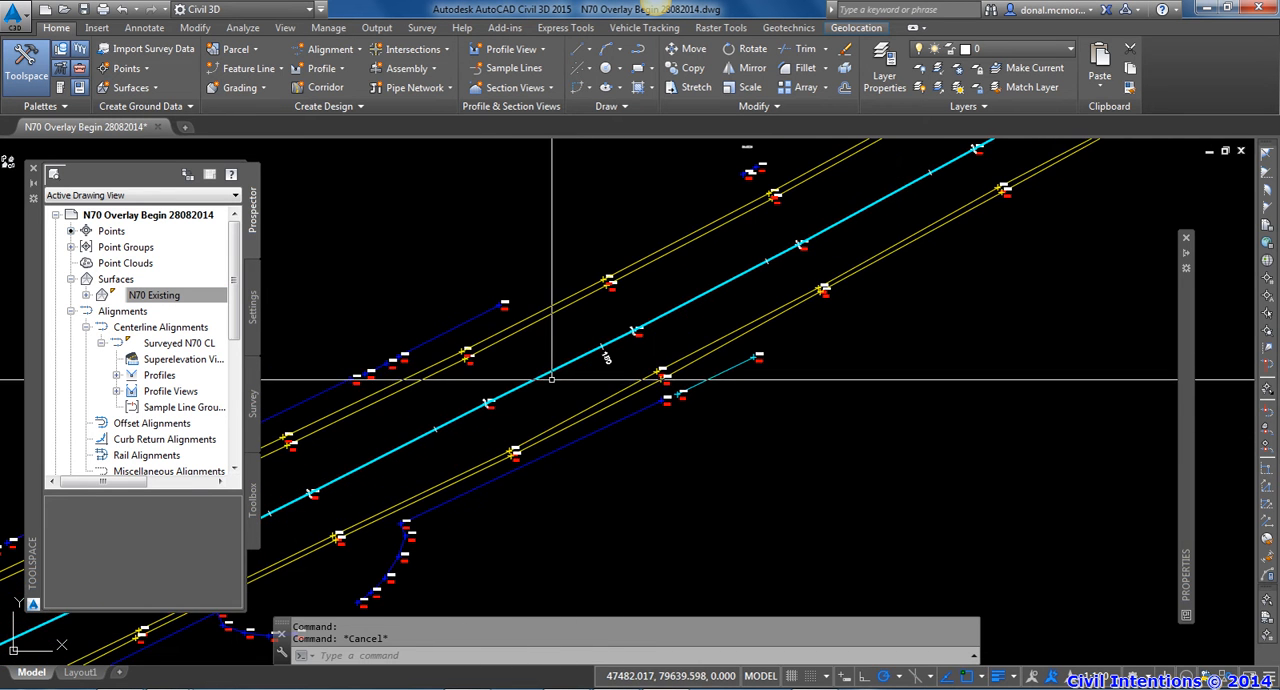
scroll(545, 377, "up", 4)
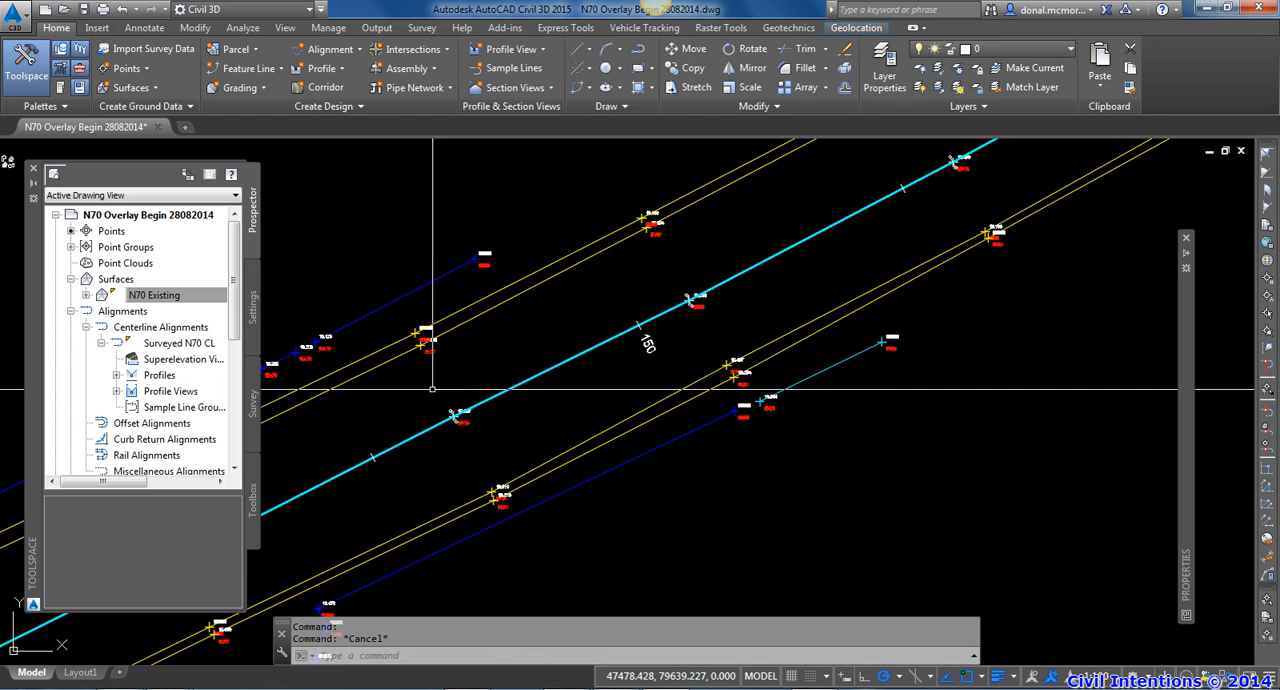
left_click(180, 344)
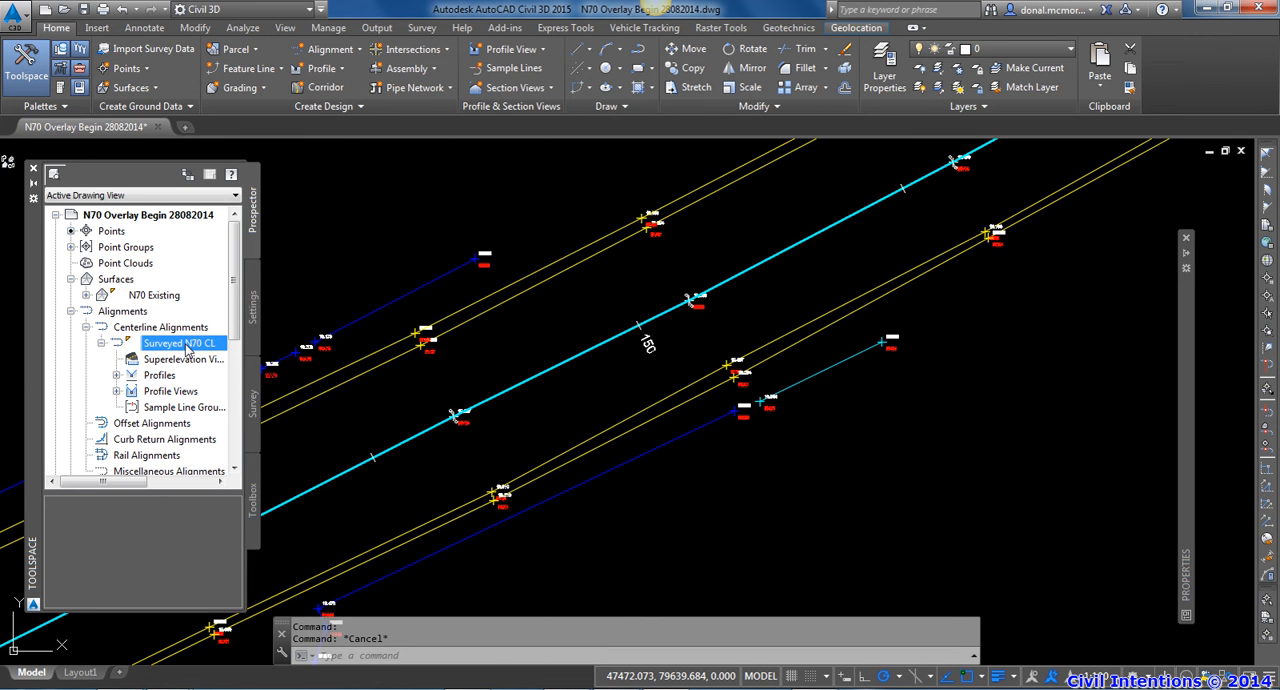
key("Escape")
scroll(803, 323, "down", 2)
middle_click_drag(803, 323, 646, 414)
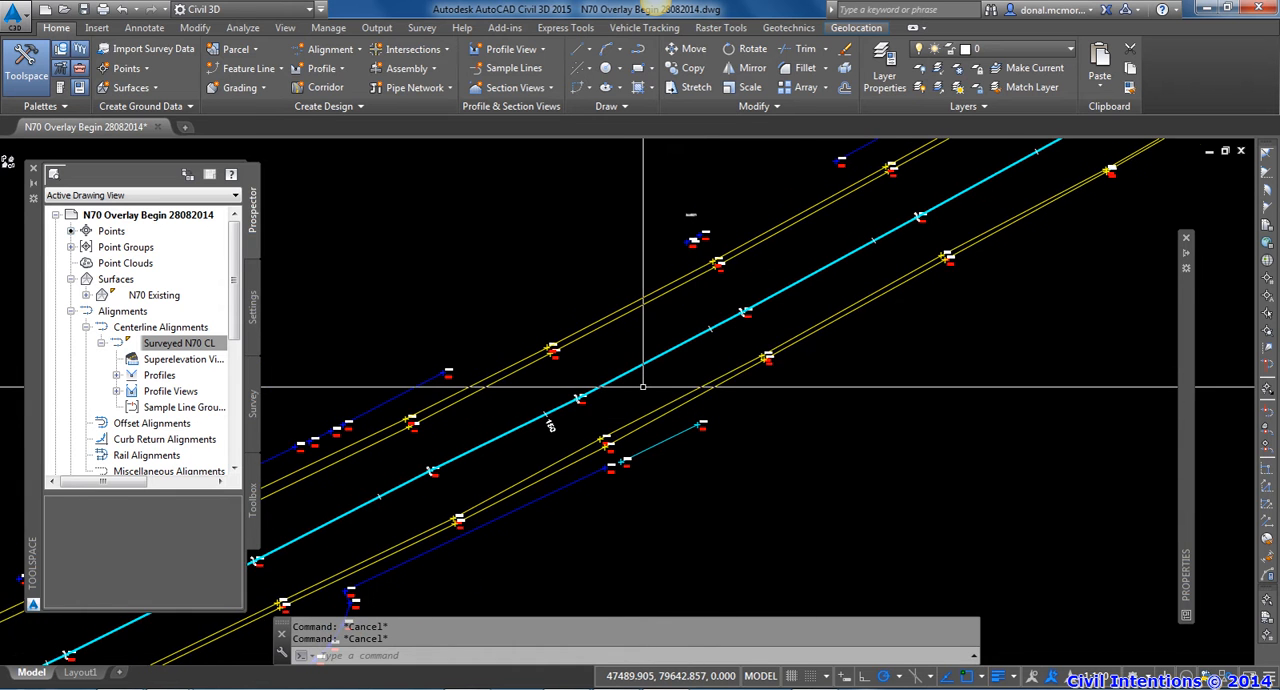
Measure the spacing between two consecutive surveyed cross-section positions along the centreline just past chainage 150
scroll(643, 386, "up", 2)
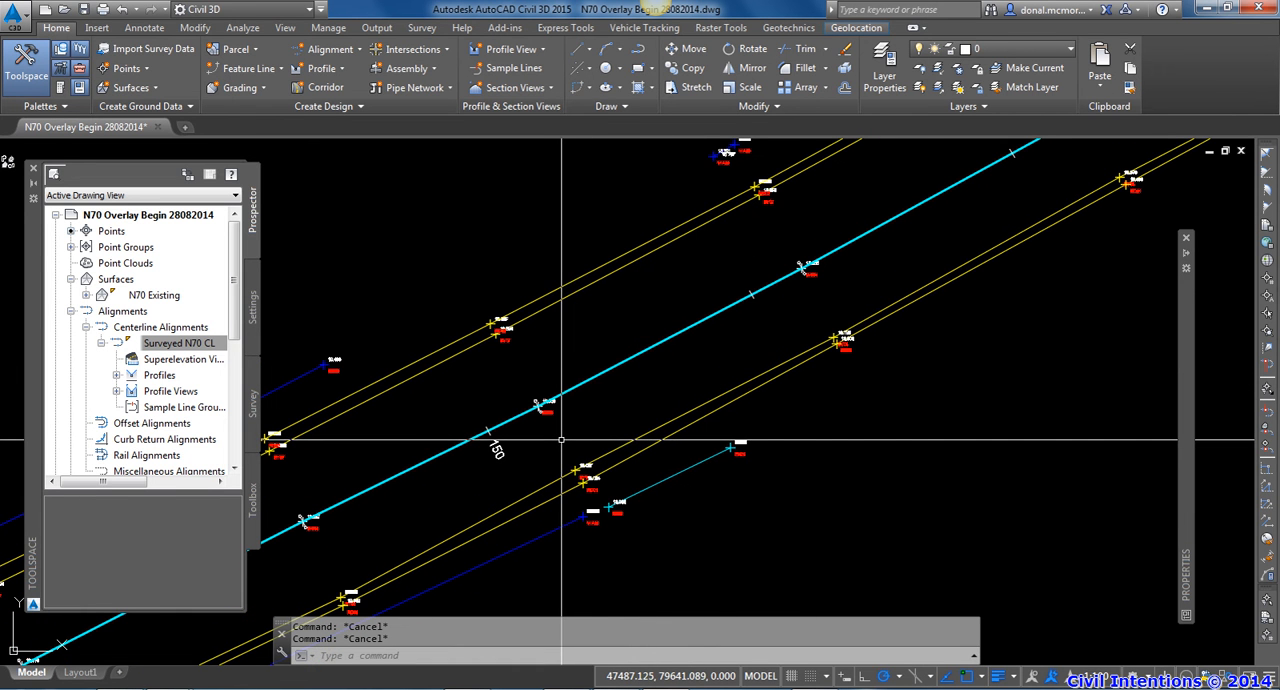
mouse_move(561, 440)
type("d")
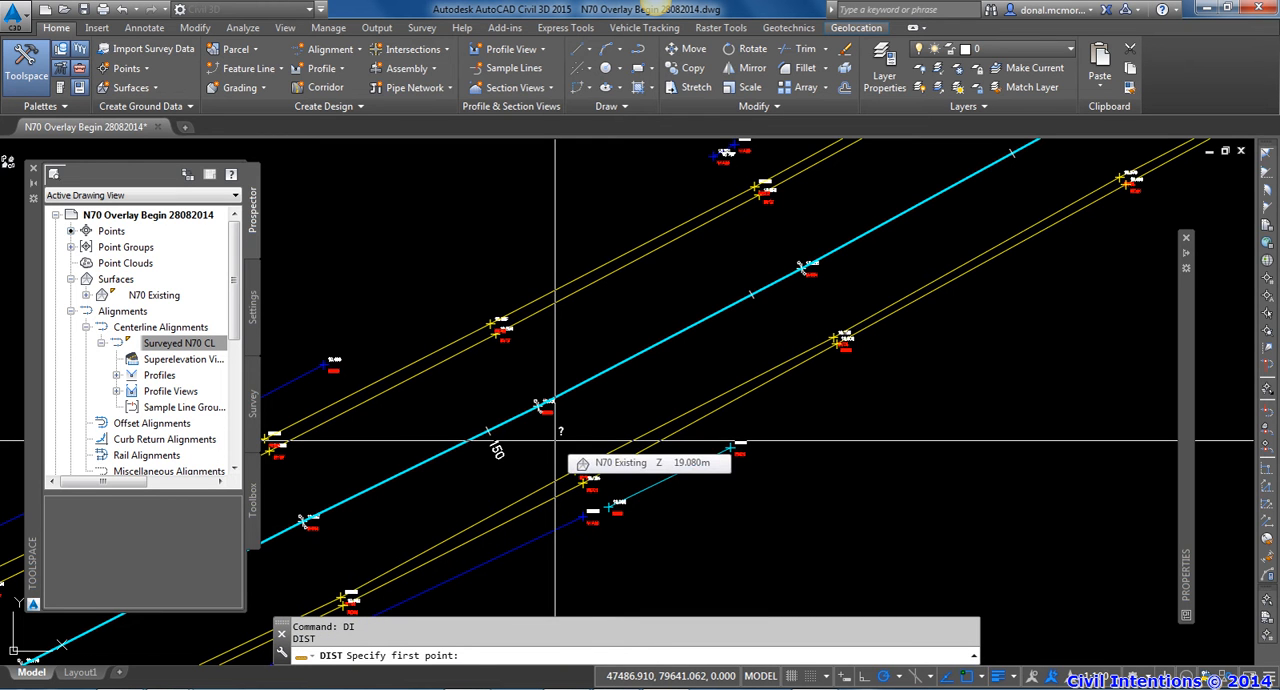
left_click(553, 440)
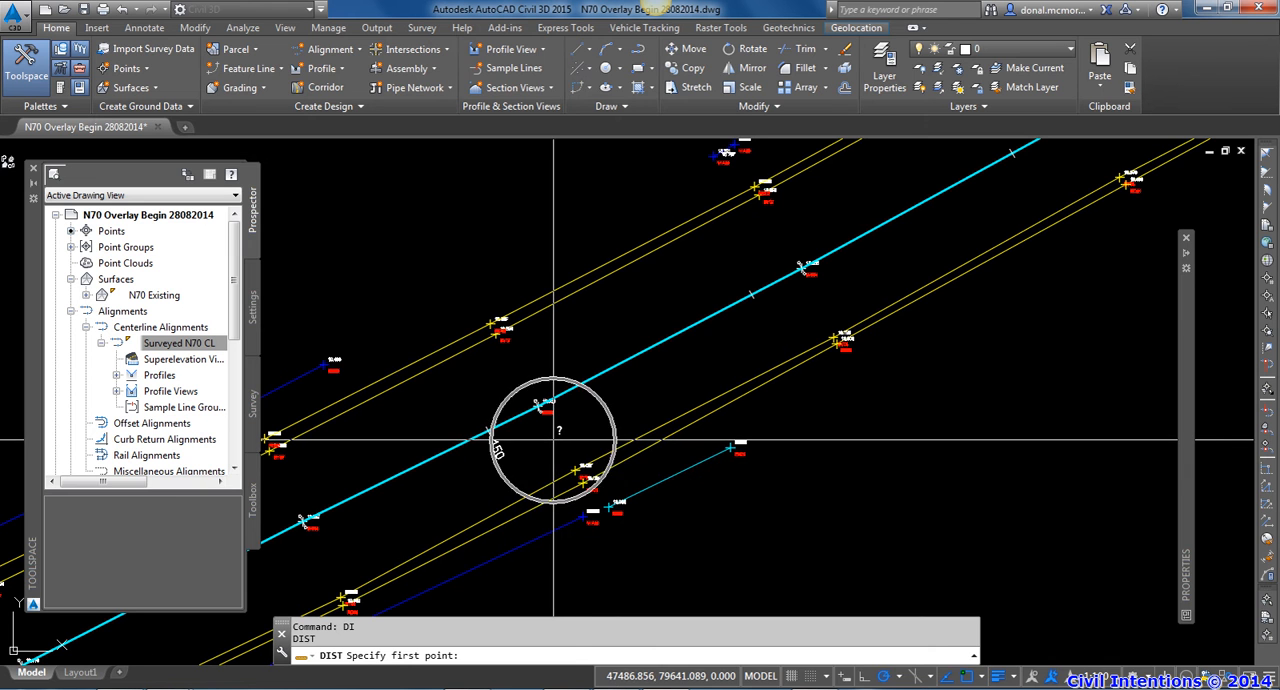
left_click(818, 295)
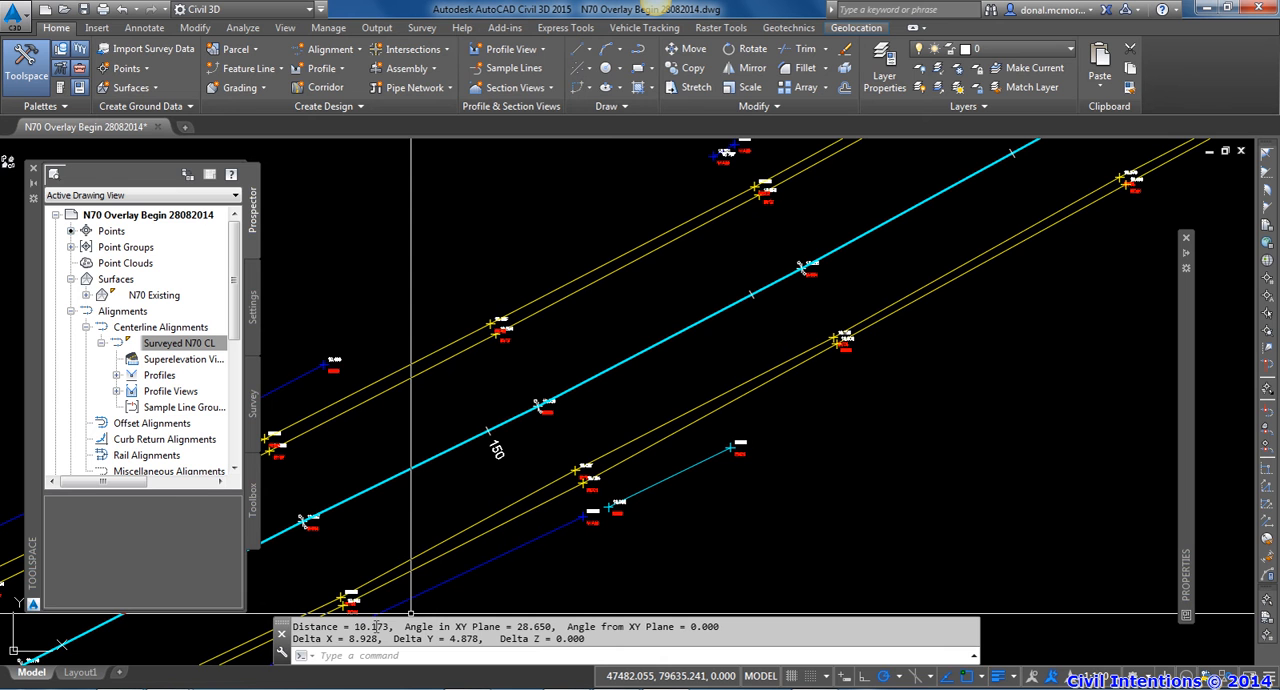
Create a sample line group on the Surveyed N70 CL alignment with the N70 Existing surface sampled
scroll(470, 500, "down", 4)
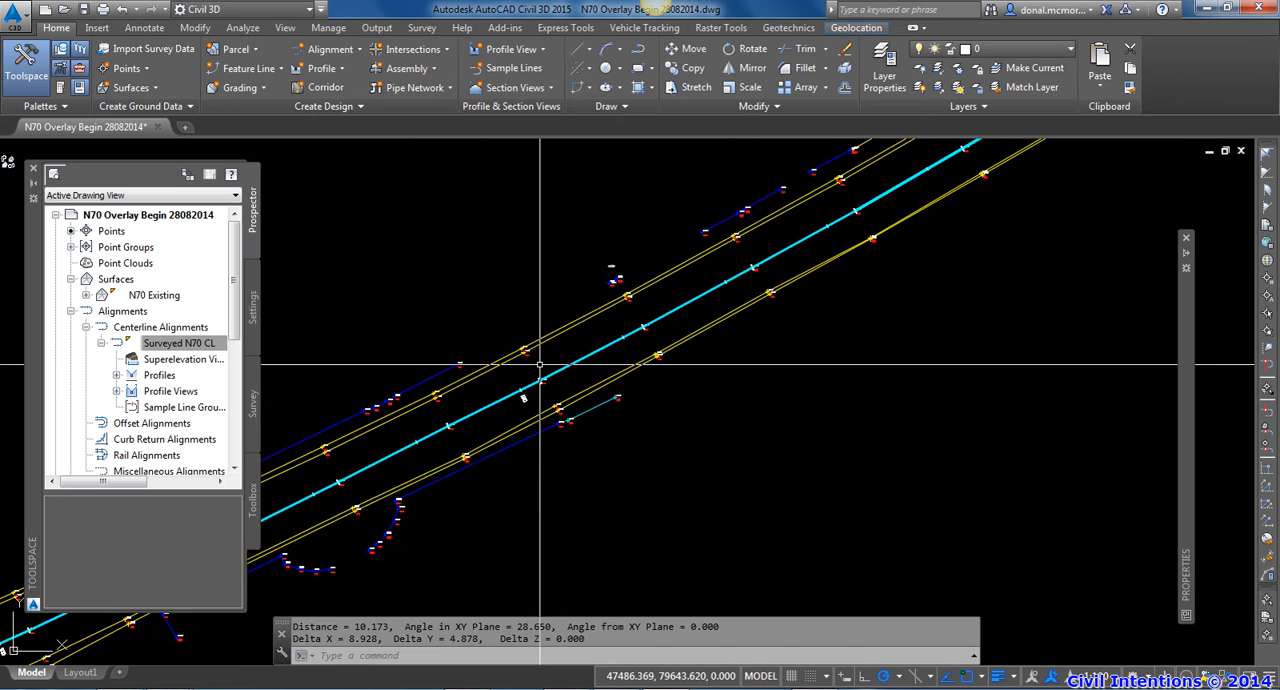
left_click(510, 68)
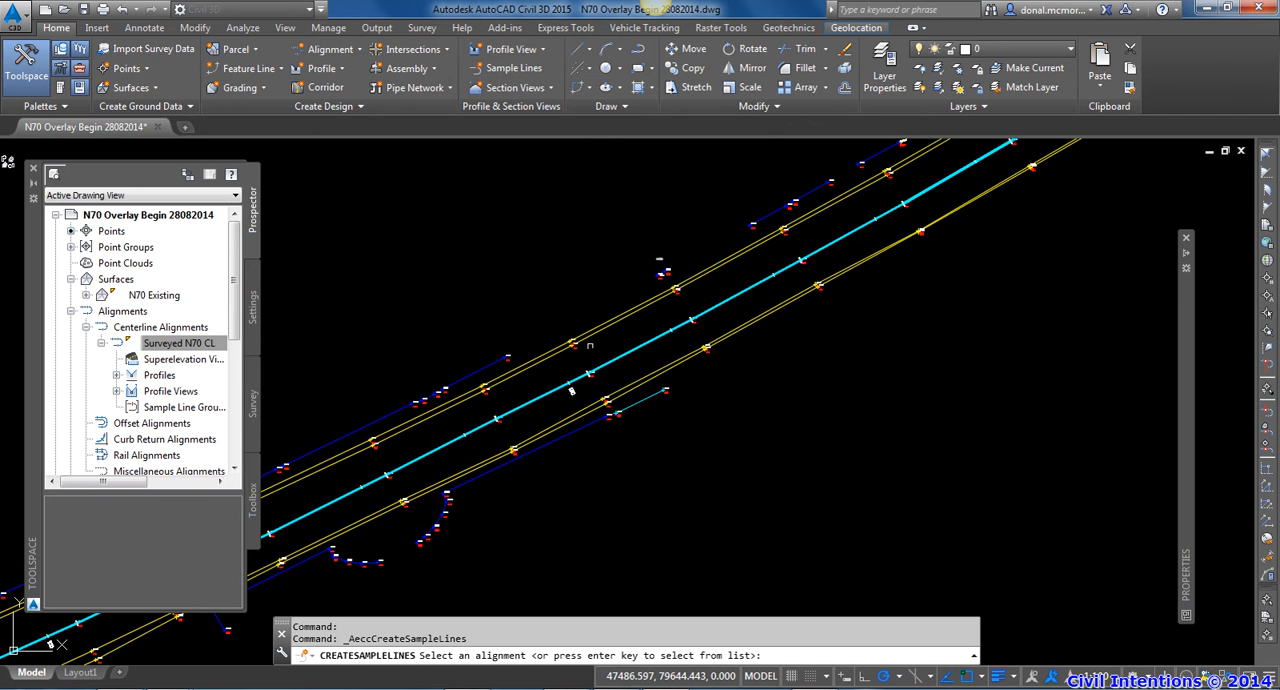
left_click(491, 388)
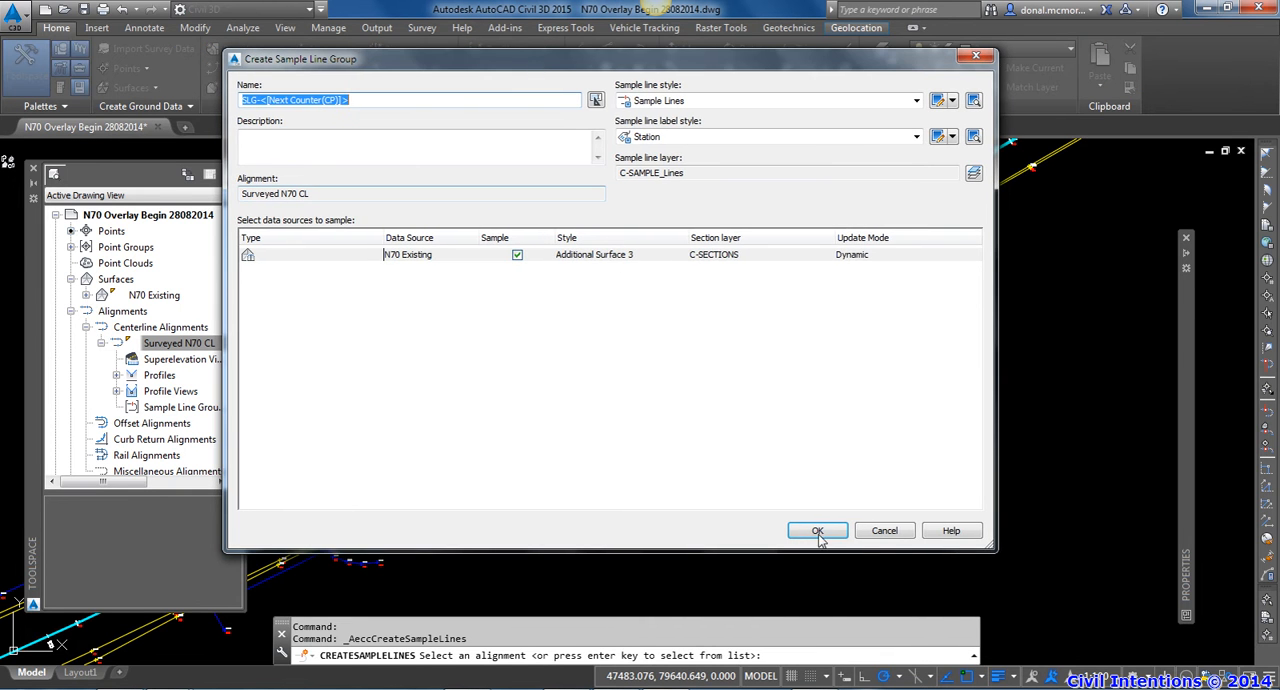
left_click(816, 531)
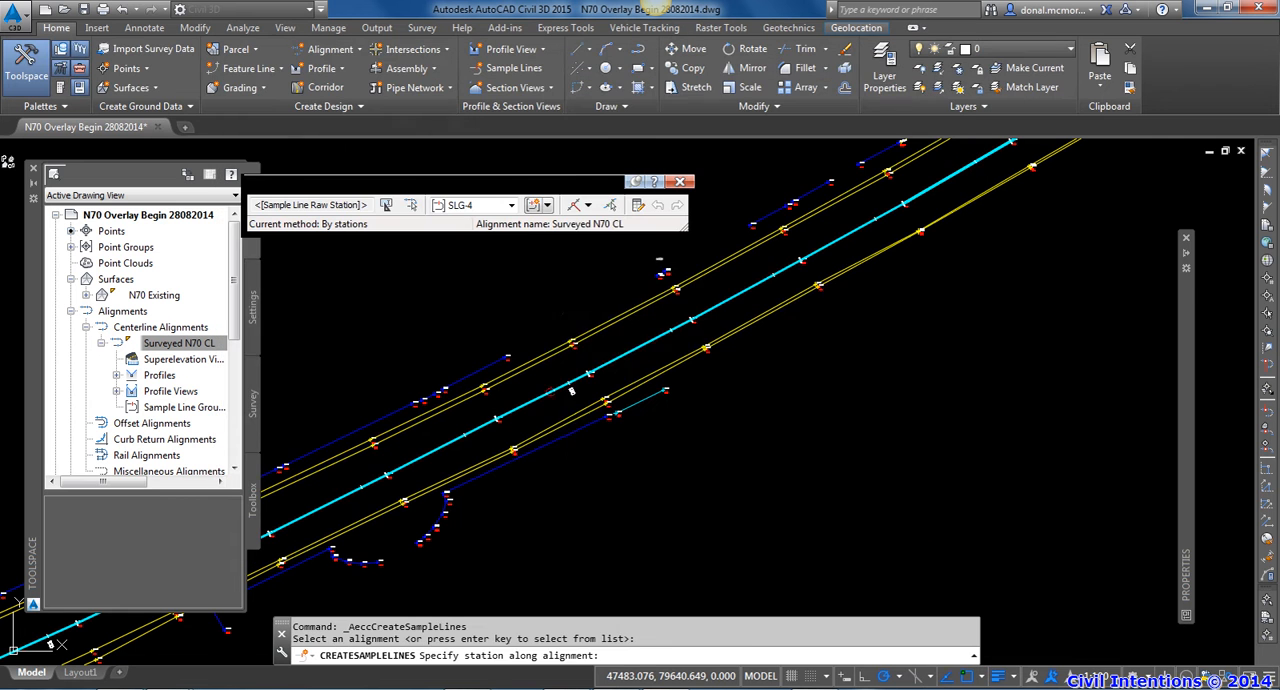
Choose the by-station-range method for the sample lines and set Use Sampling Increments to False
left_click(591, 206)
left_click(615, 226)
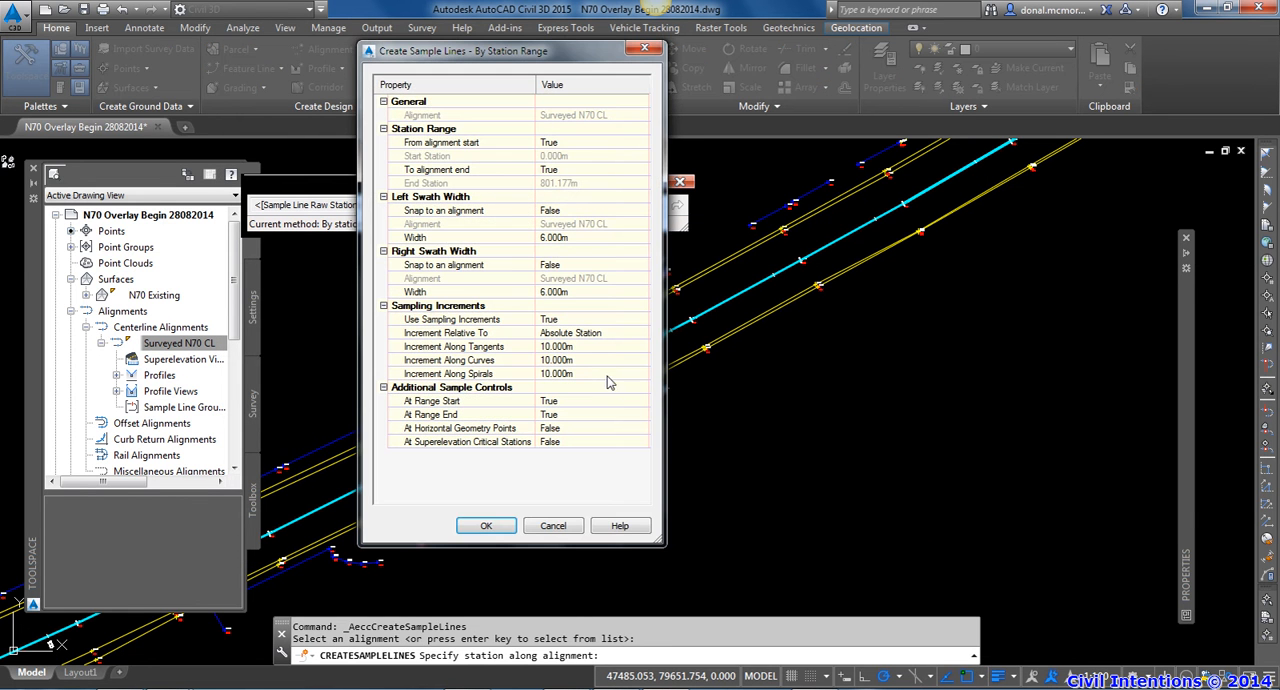
left_click_drag(545, 58, 1015, 88)
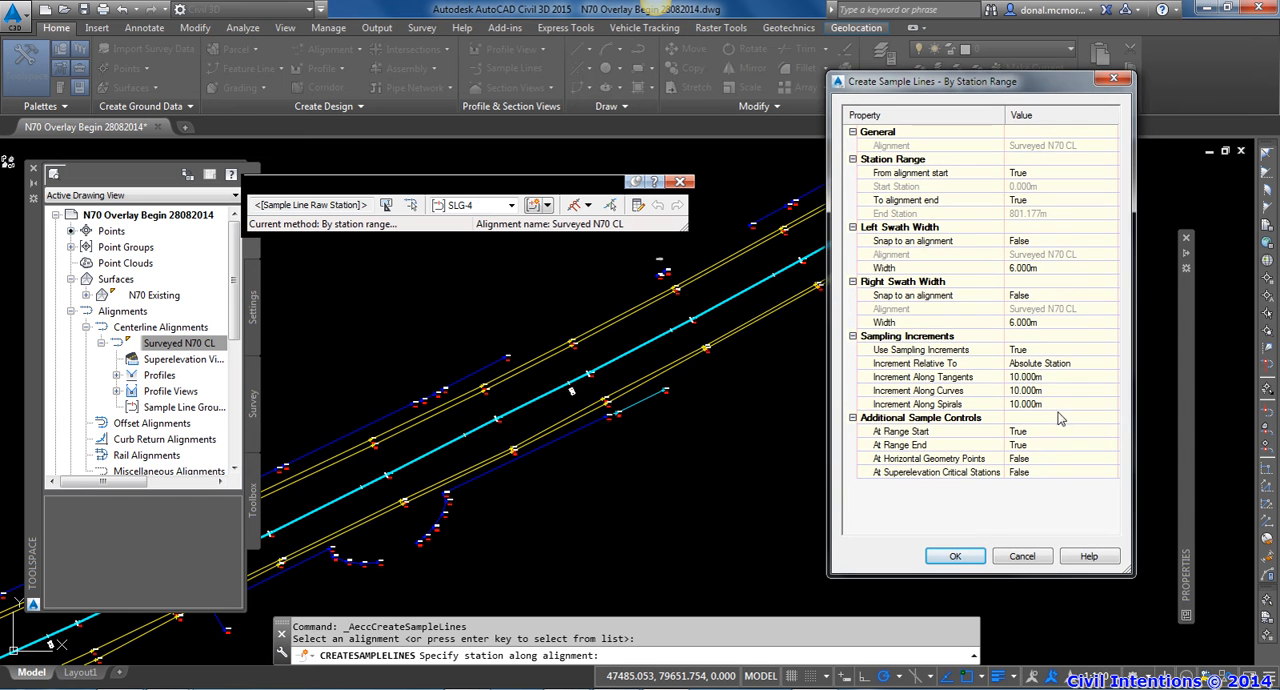
left_click(1028, 362)
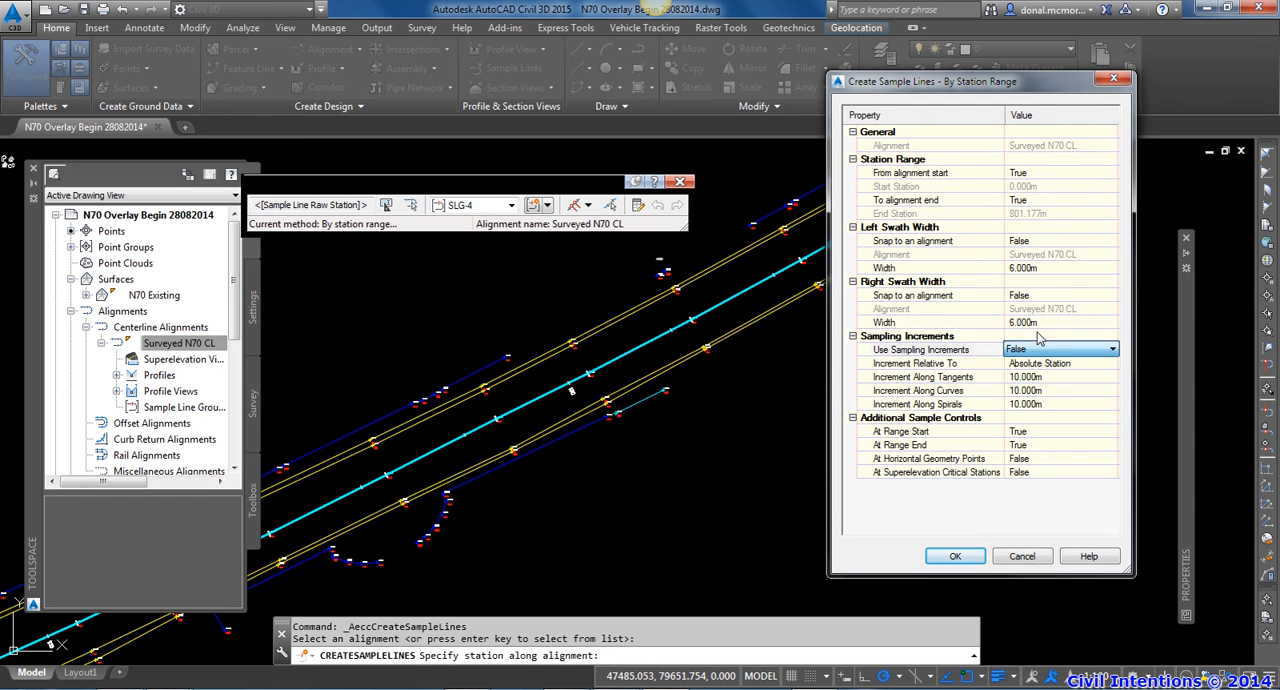
left_click_drag(1001, 88, 963, 86)
Set At Horizontal Geometry Points to True, create the sample lines over the station range and end the command
left_click(1002, 457)
left_click(984, 461)
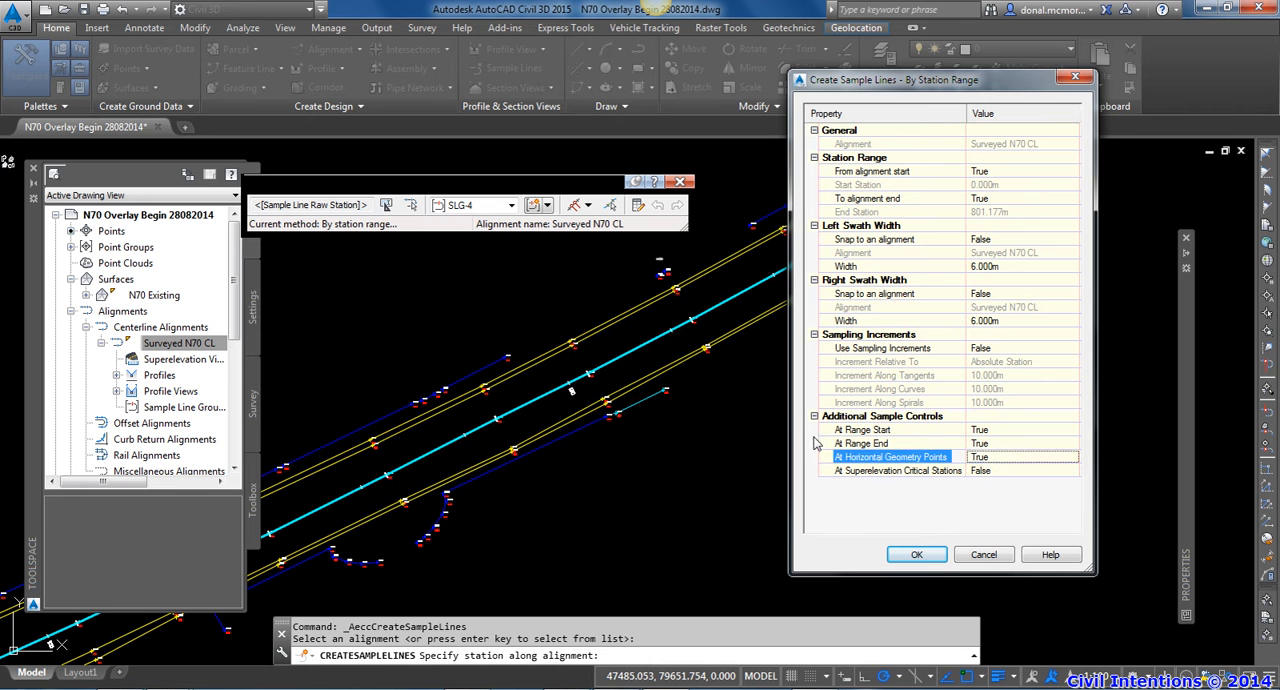
left_click(590, 376)
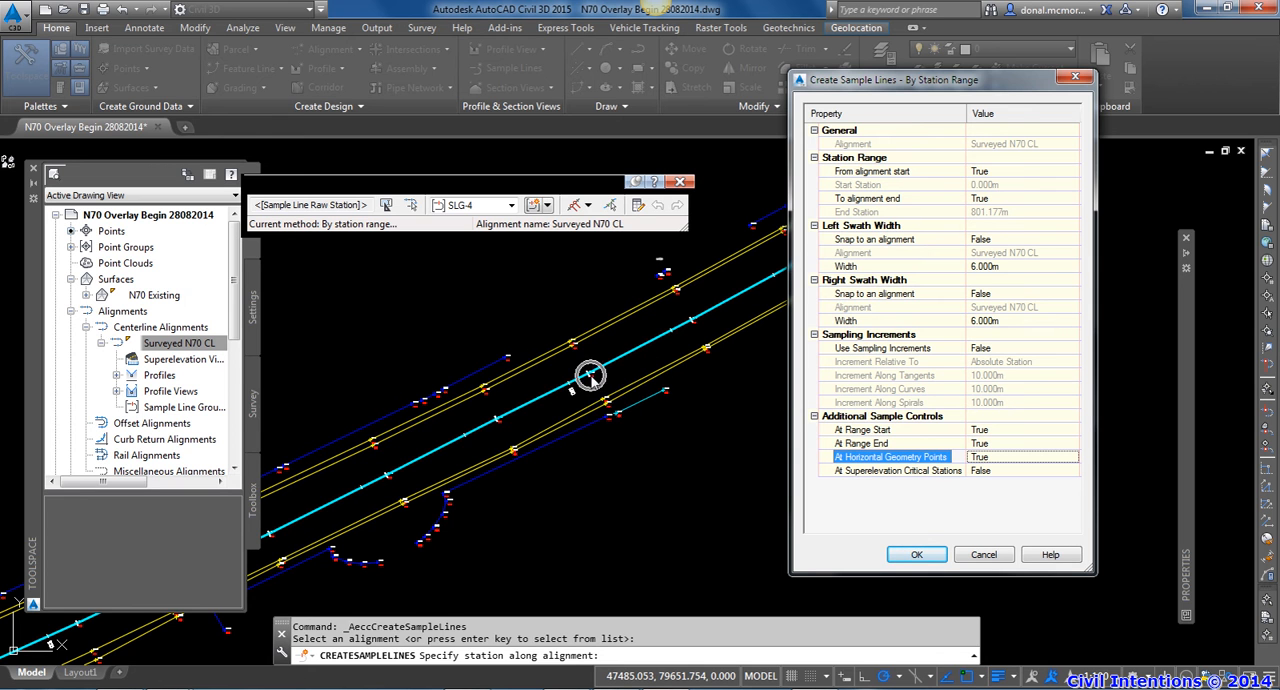
left_click(916, 556)
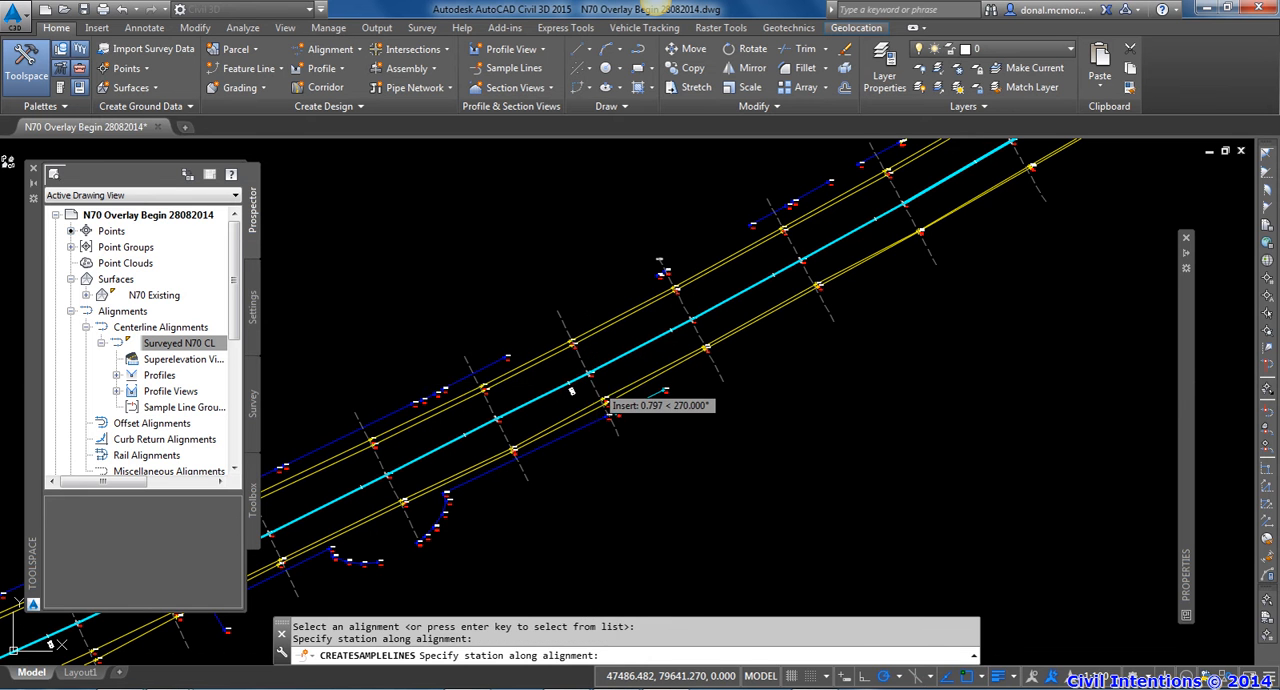
key("Escape")
key("Escape")
Inspect the sample line at CH 151.877m where it crosses the centreline and the surveyed points
scroll(595, 373, "up", 5)
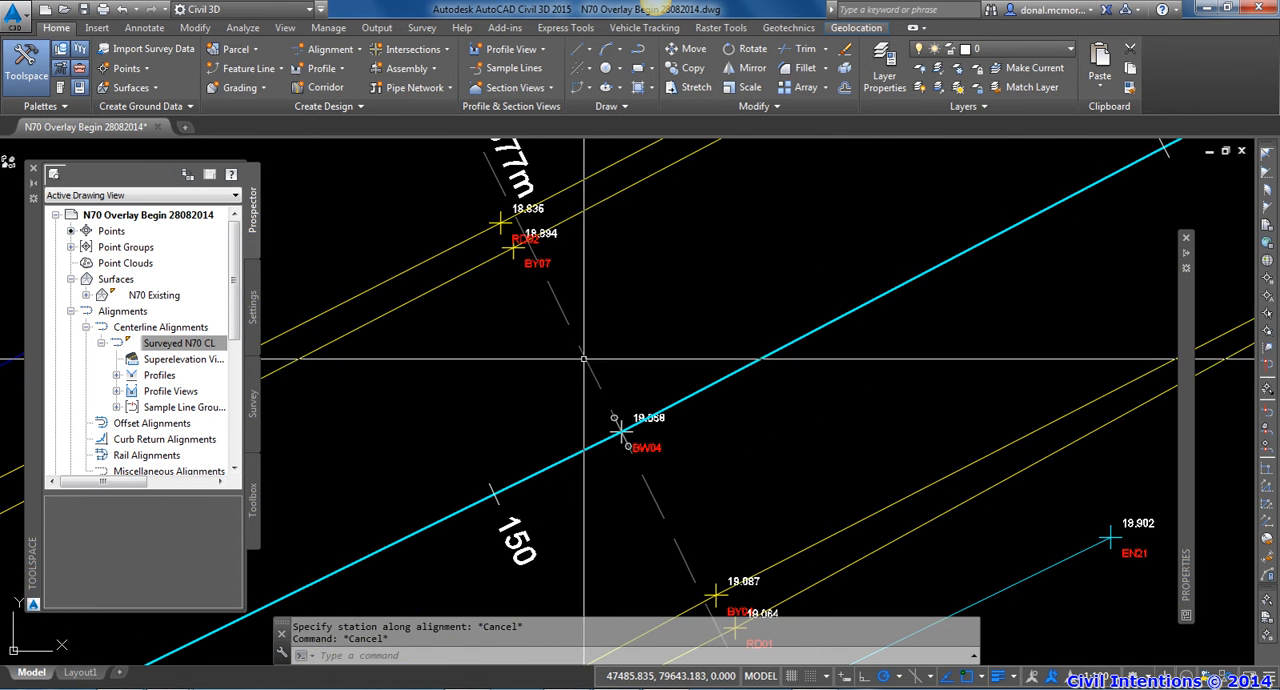
left_click(612, 425)
scroll(612, 425, "down", 3)
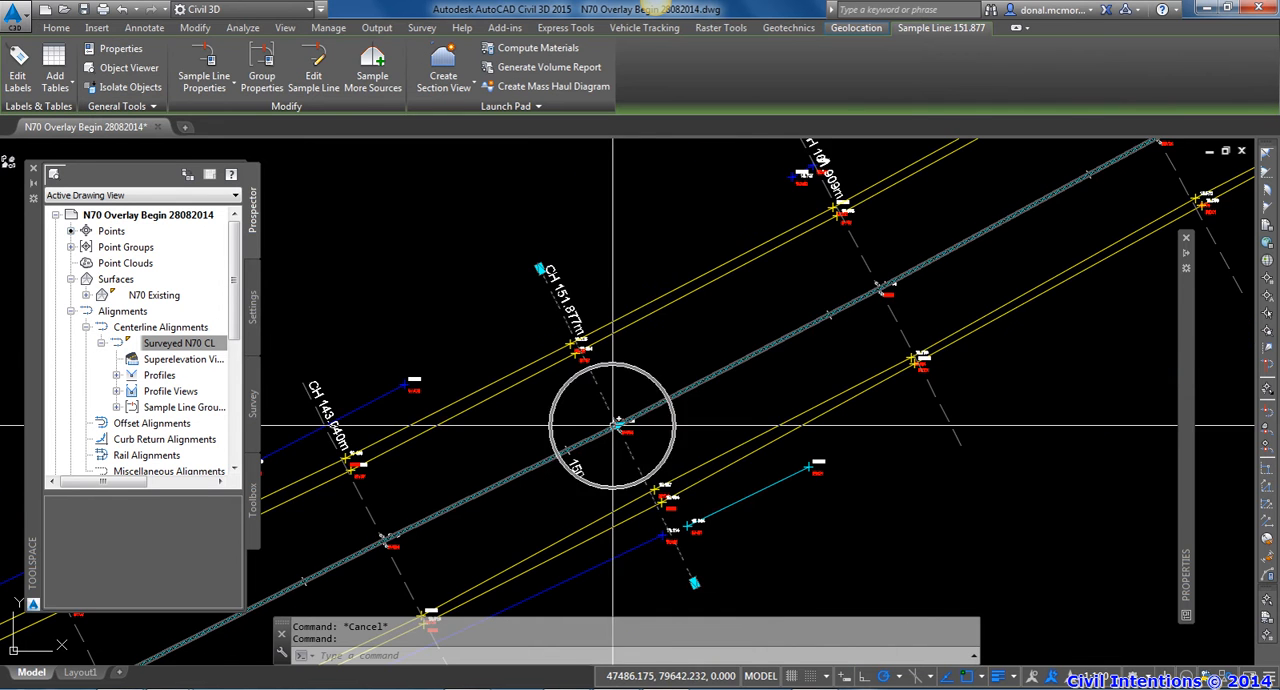
scroll(1165, 340, "down", 3)
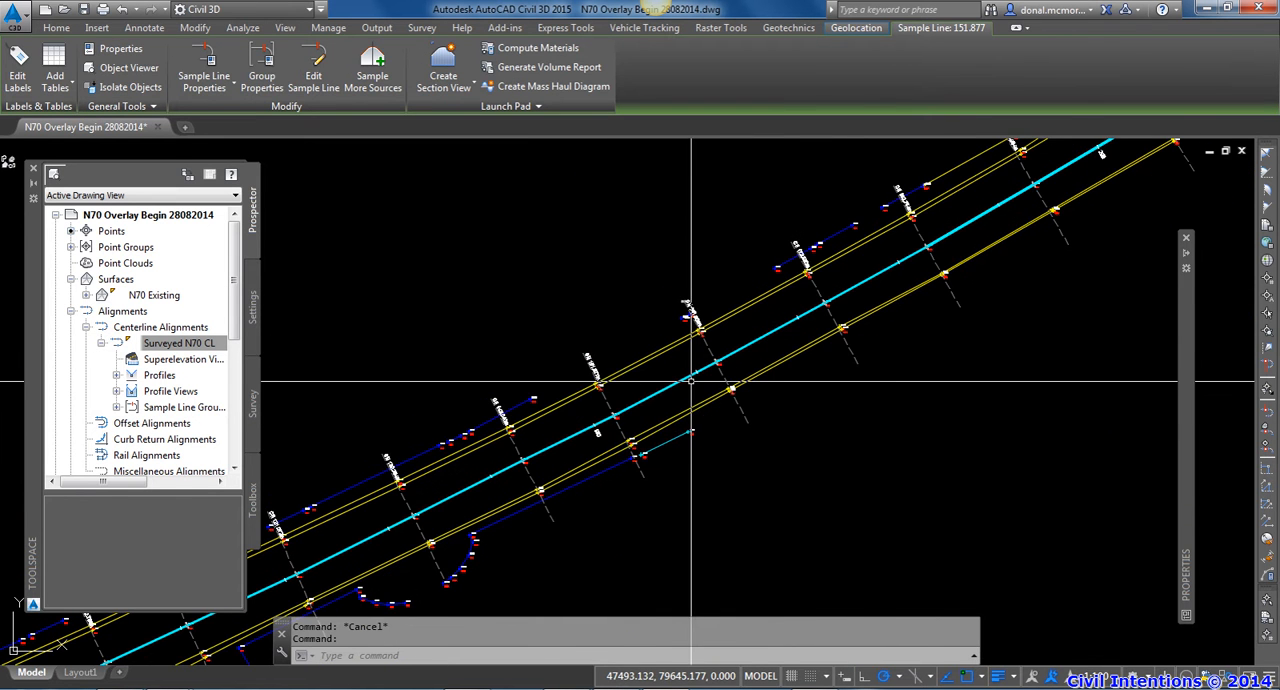
key("Escape")
Start multiple section views for sample line group SLG-4 on Surveyed N70 CL and set section placement to Draft
middle_click_drag(693, 386, 638, 388)
left_click(692, 421)
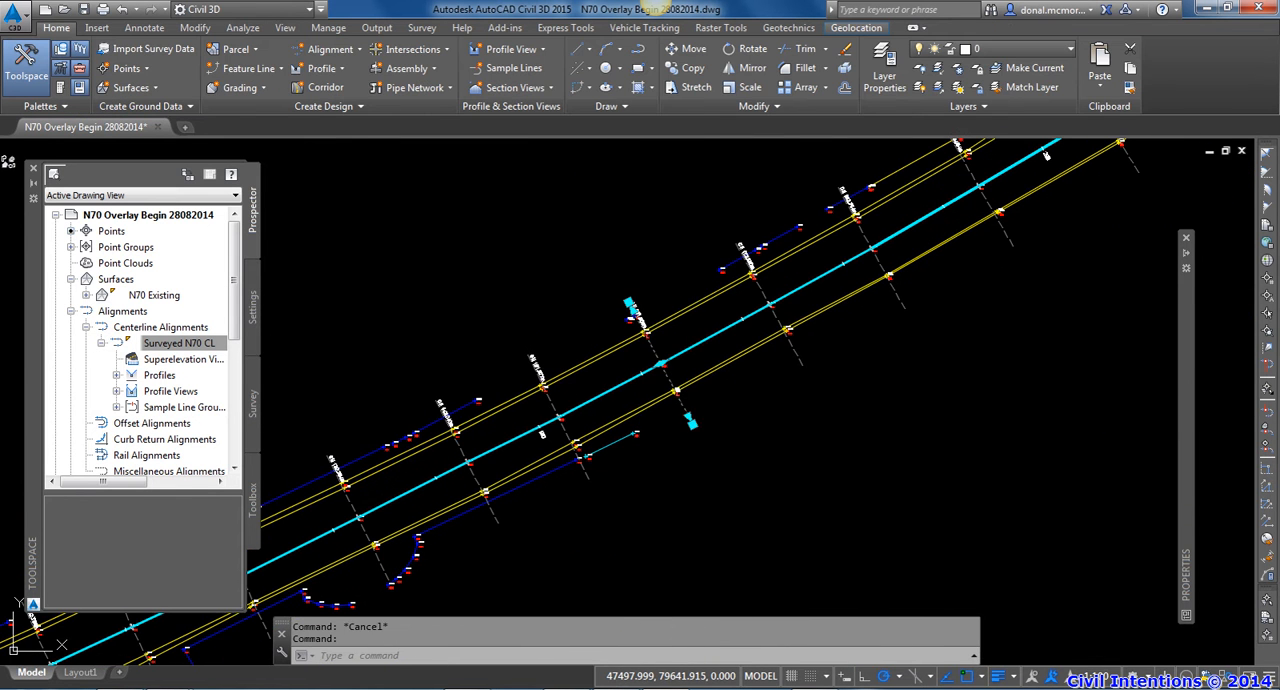
left_click(443, 82)
left_click(490, 140)
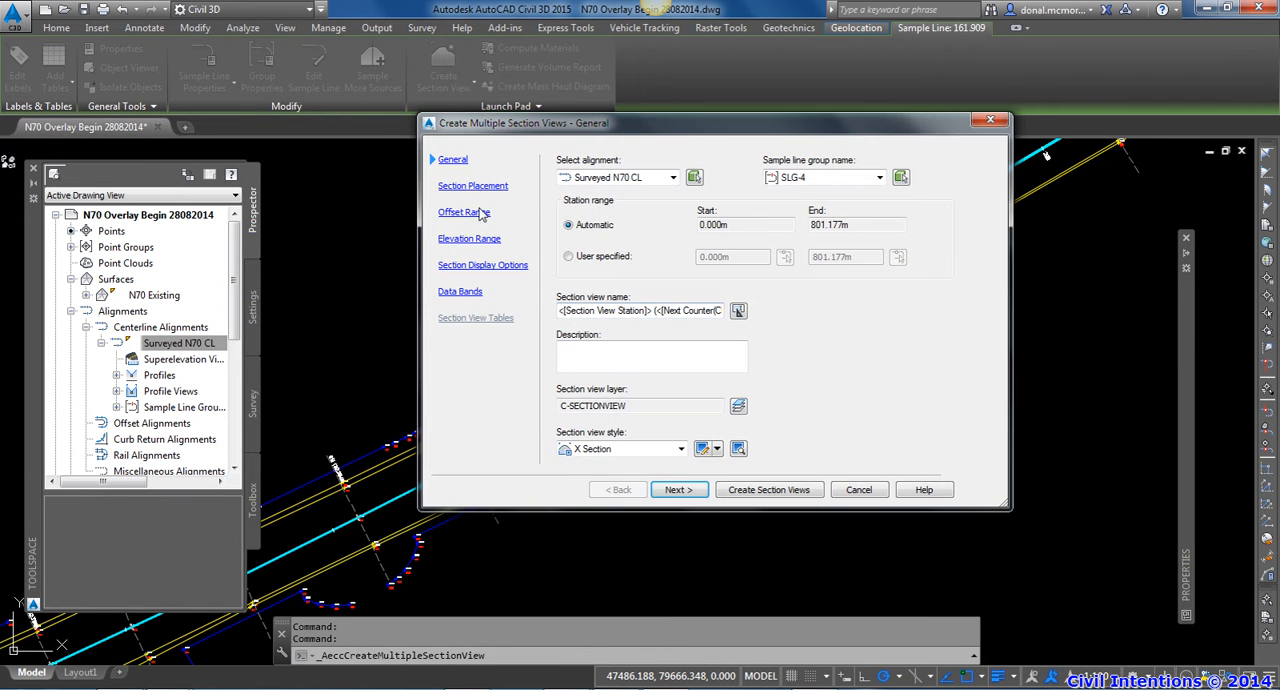
left_click(478, 187)
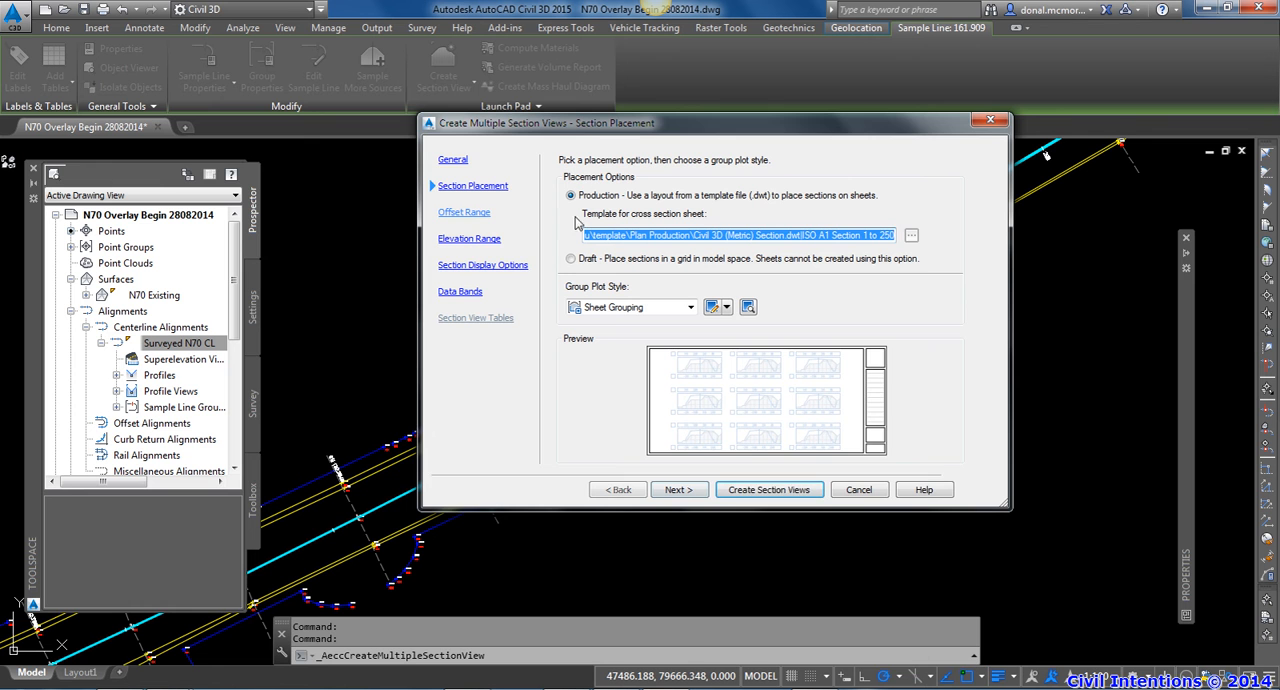
left_click_drag(590, 133, 530, 114)
left_click(511, 239)
Create the section views and place their grid in the empty area between the road plan and the profile view
left_click(680, 476)
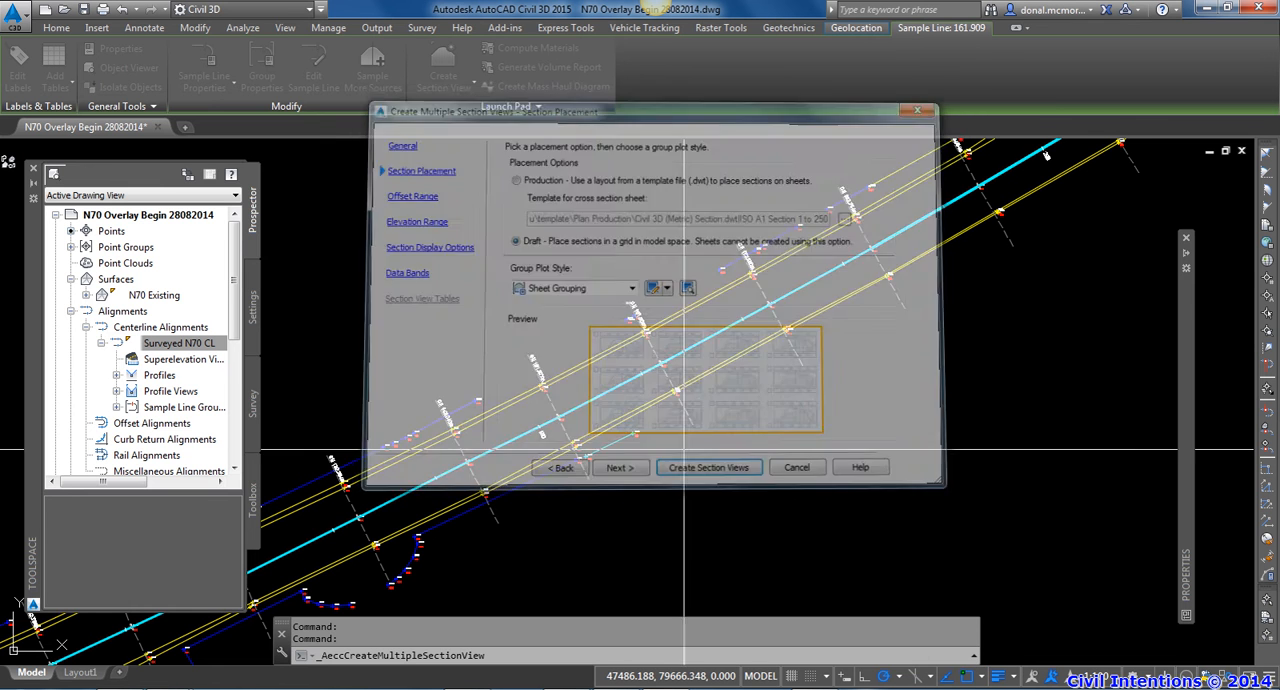
scroll(680, 415, "down", 5)
scroll(813, 297, "down", 4)
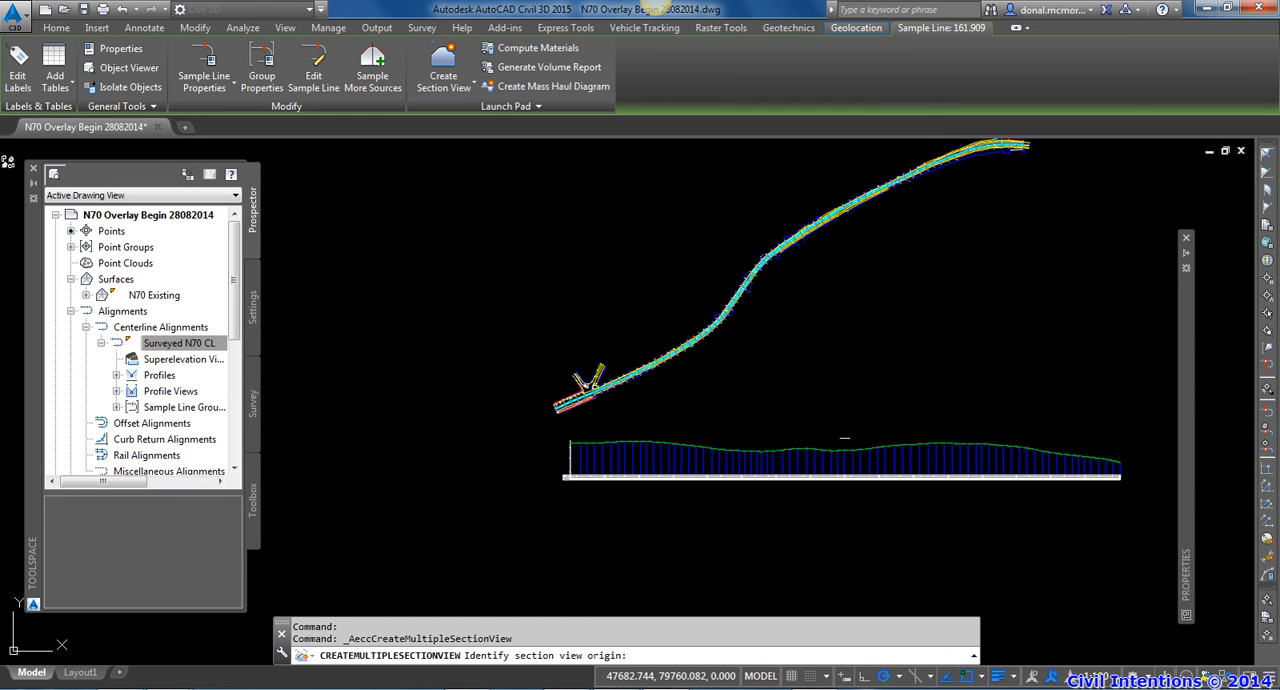
left_click(786, 286)
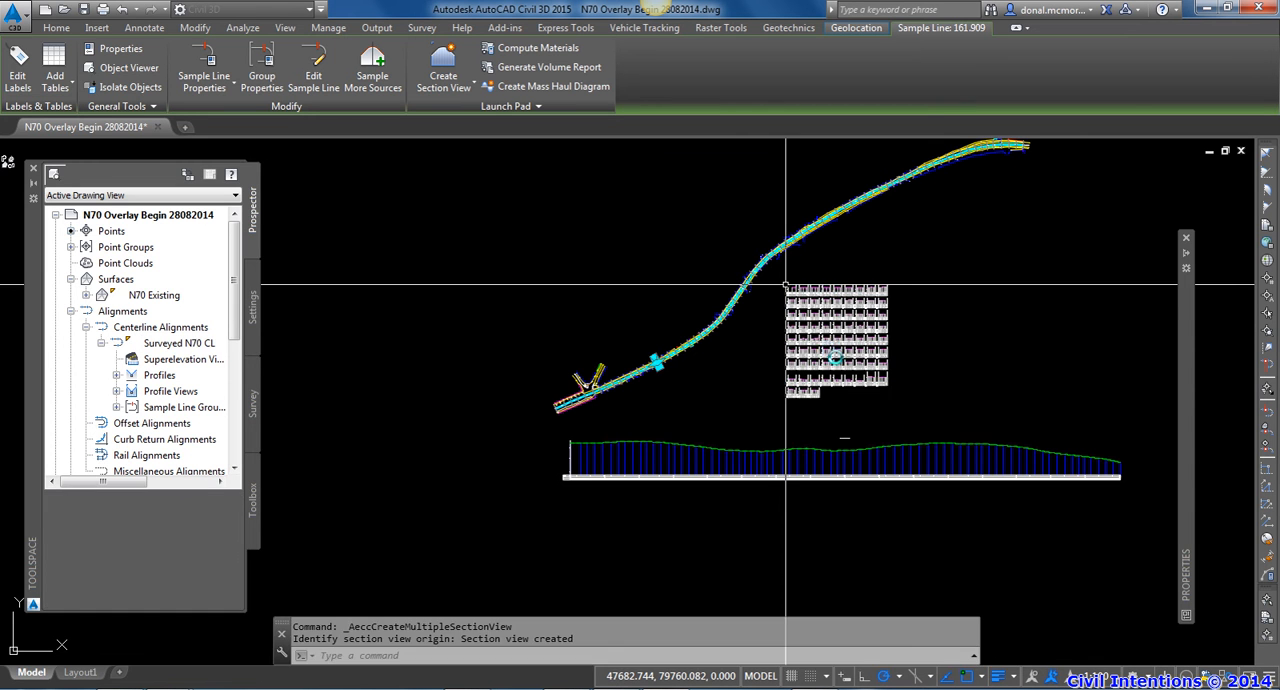
key("Escape")
Examine the section views and their Proposed Levels, Existing Levels and Offsets bands across the grid
scroll(822, 312, "up", 5)
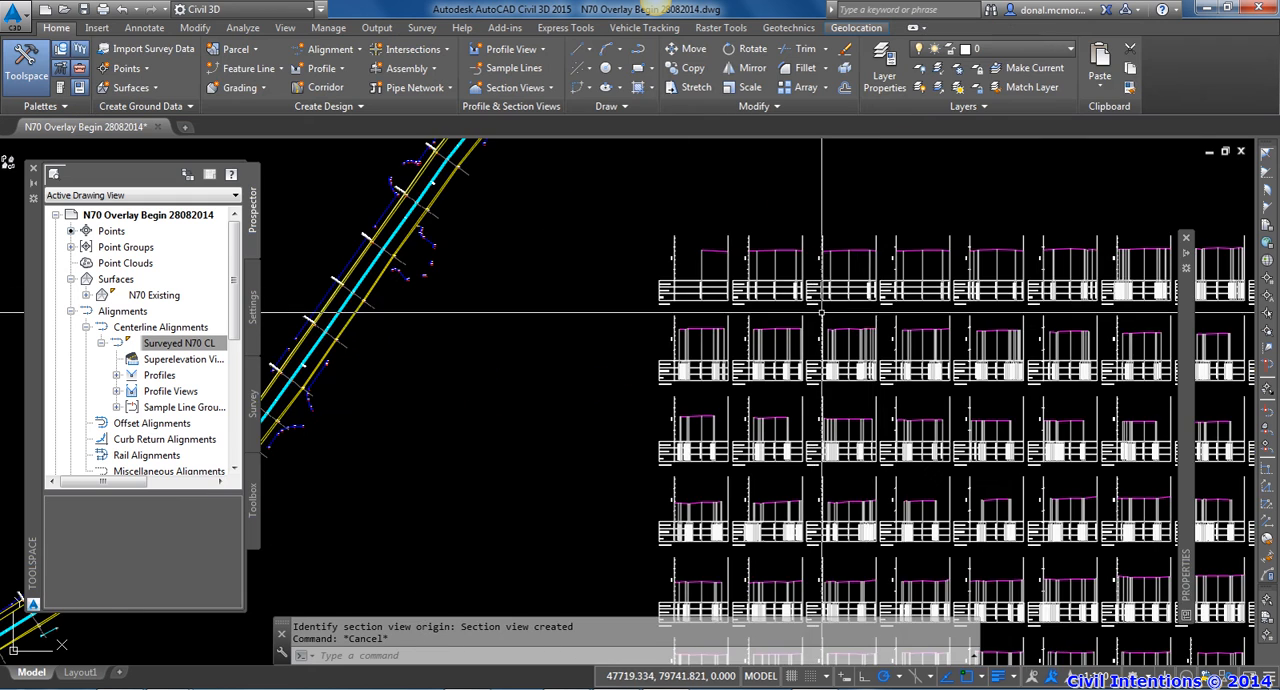
scroll(822, 312, "up", 6)
middle_click_drag(796, 363, 735, 448)
middle_click_drag(1008, 394, 871, 420)
middle_click_drag(914, 515, 774, 286)
middle_click_drag(786, 461, 799, 386)
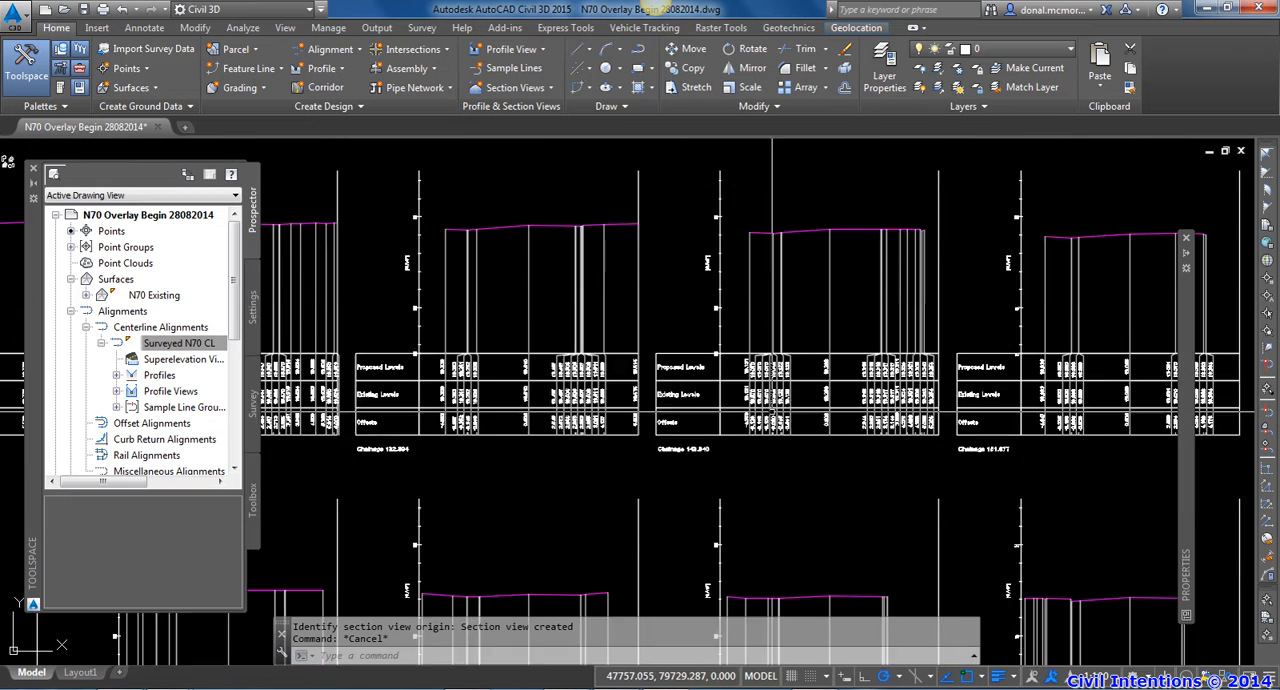
scroll(760, 435, "up", 4)
scroll(542, 478, "up", 2)
scroll(650, 474, "down", 4)
middle_click_drag(760, 471, 554, 480)
scroll(914, 486, "up", 2)
scroll(925, 485, "down", 4)
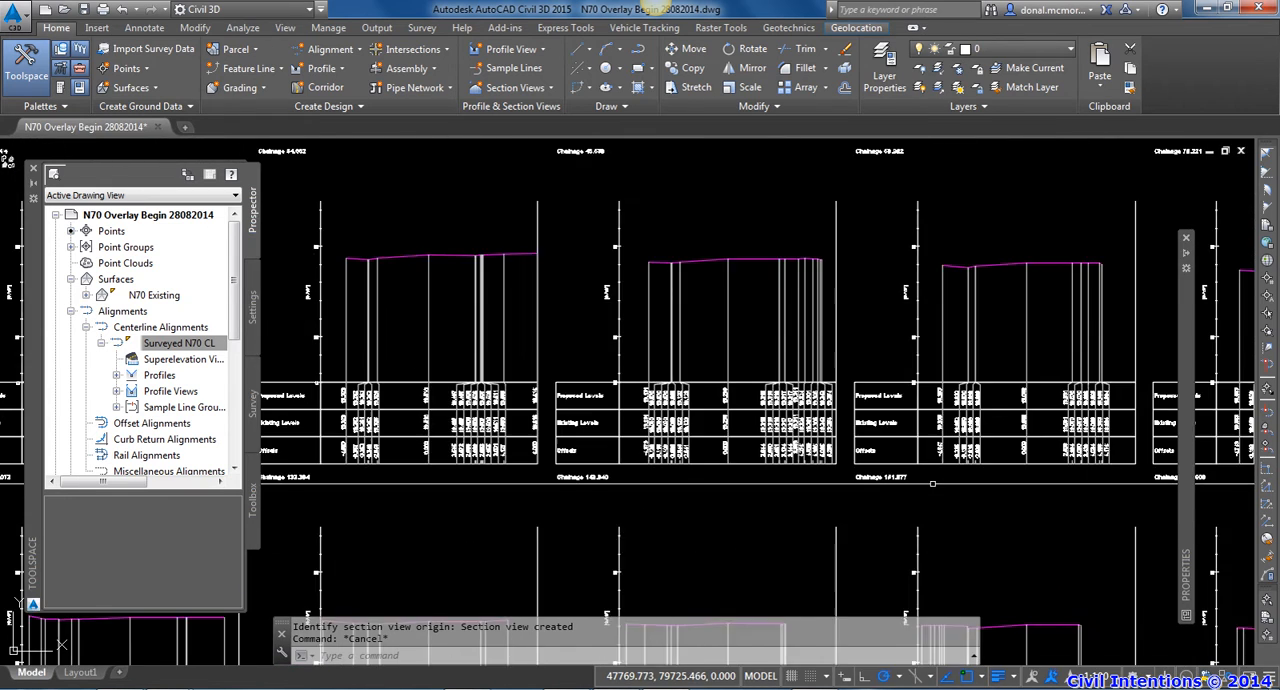
Read the levels, offsets and chainage label of the section view at Chainage 161.909
scroll(900, 480, "up", 3)
scroll(889, 492, "down", 3)
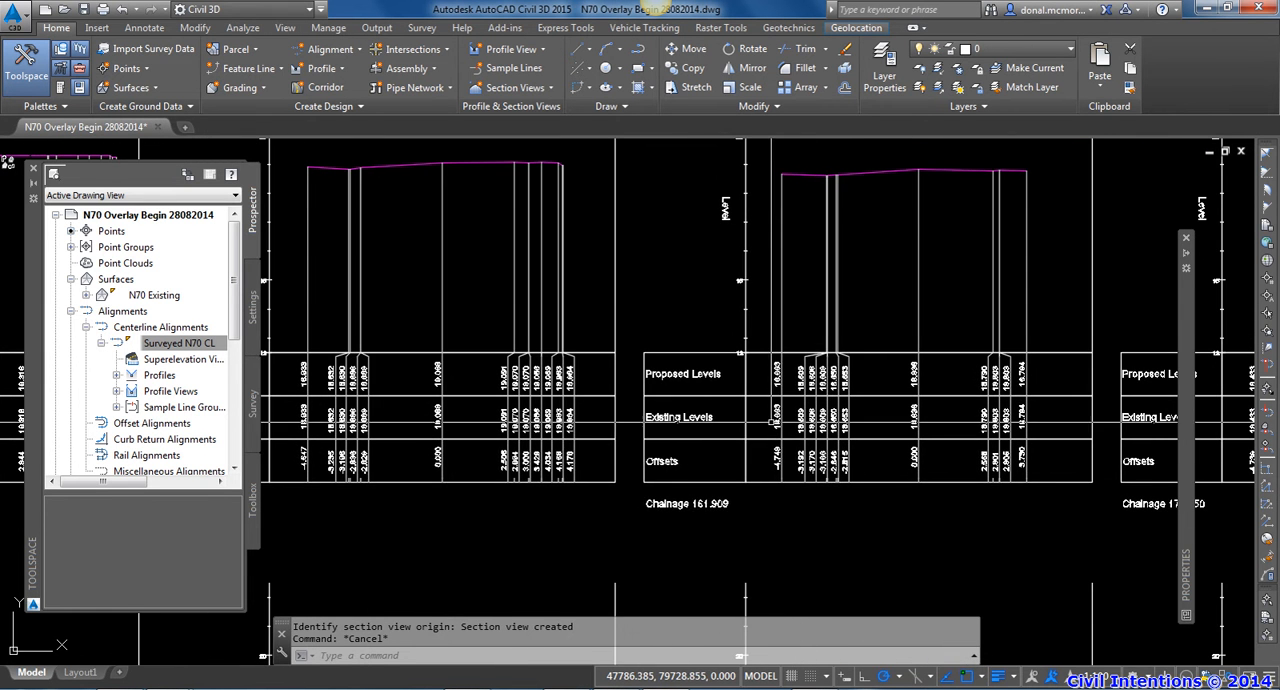
scroll(710, 504, "up", 2)
middle_click_drag(710, 504, 633, 527)
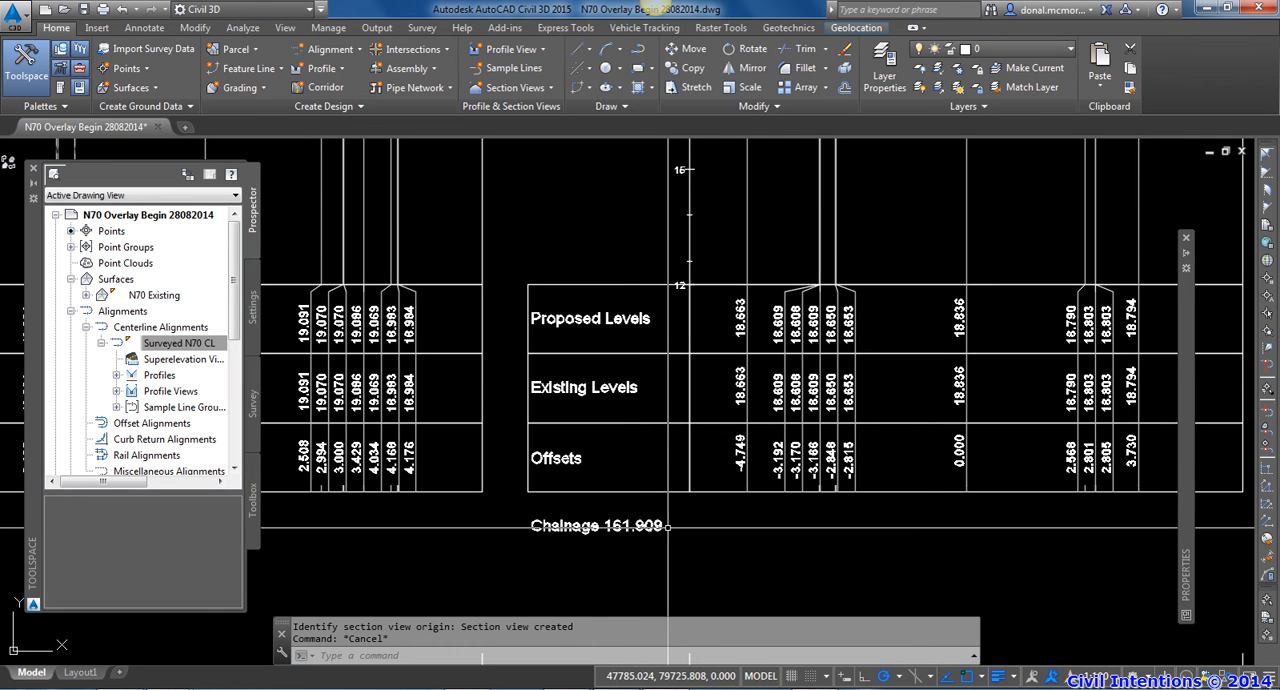
scroll(668, 526, "down", 3)
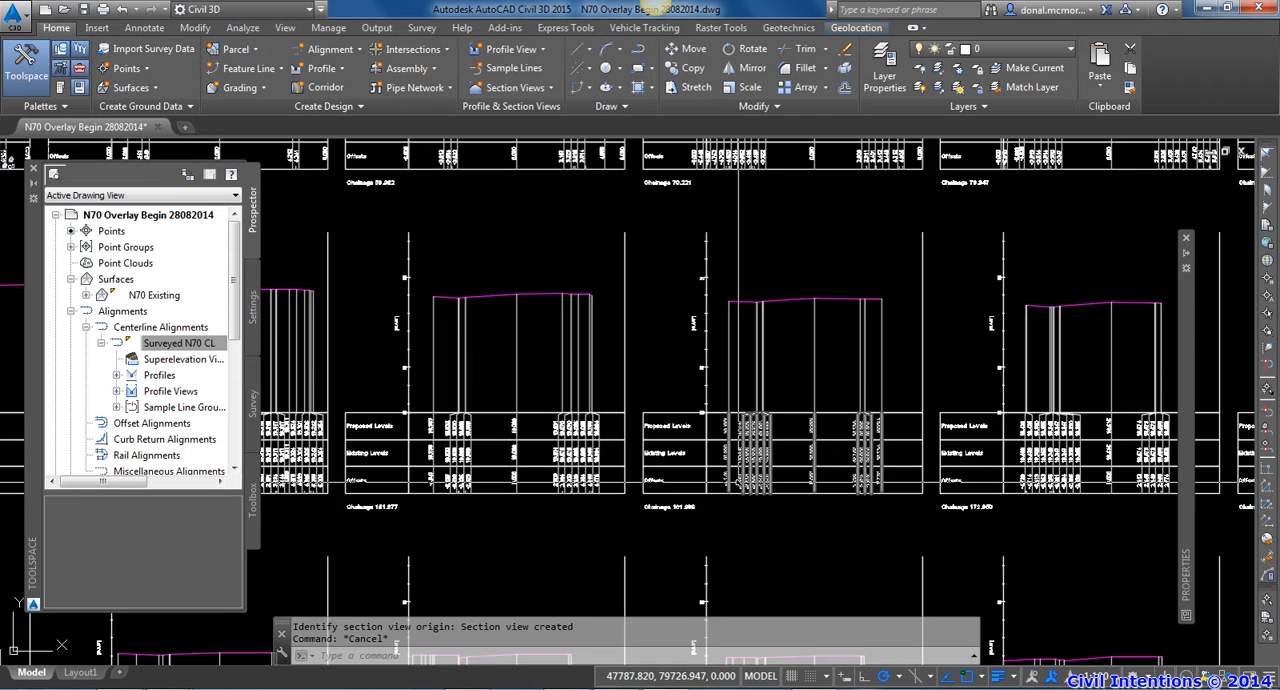
scroll(683, 505, "up", 3)
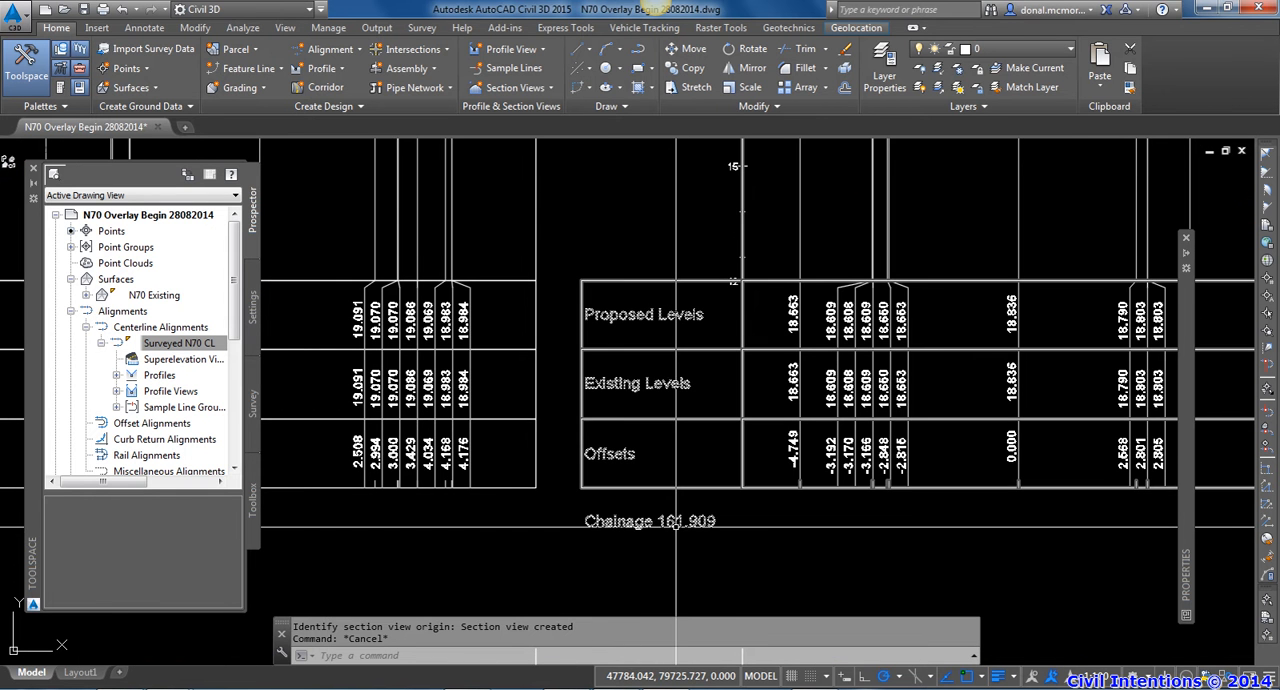
left_click(675, 530)
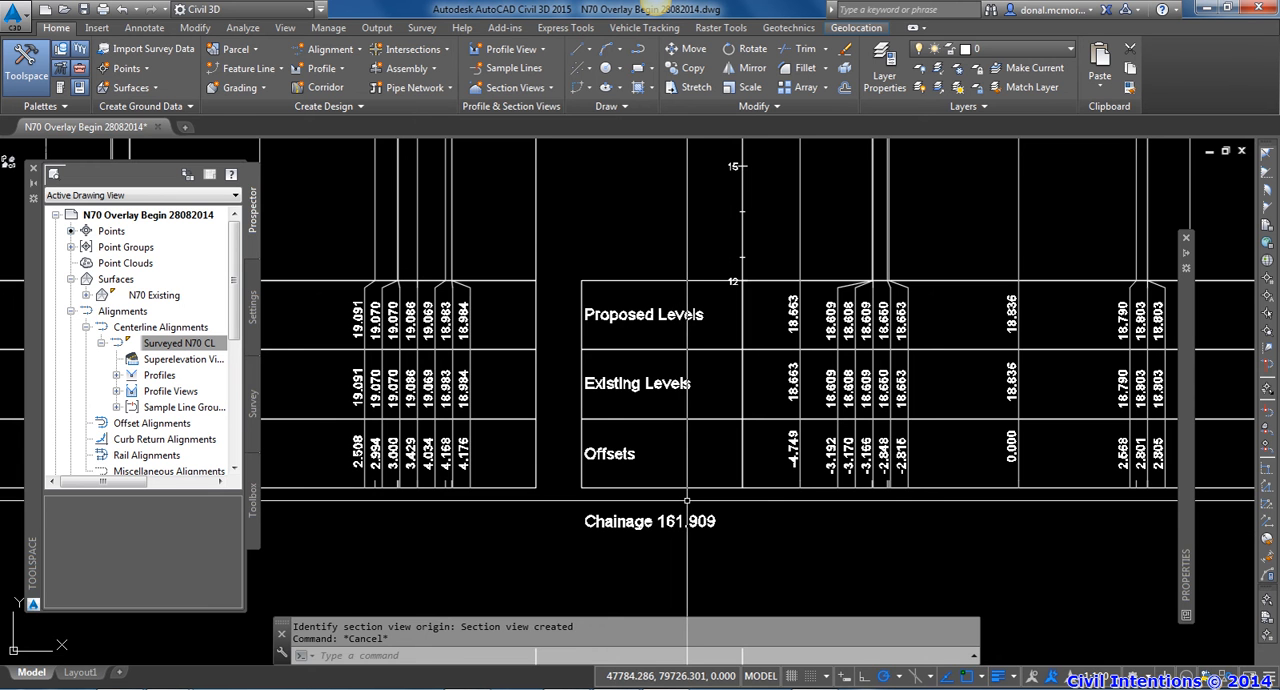
Delete all sample lines along the N70 centreline together with their section views, using Select Similar
scroll(765, 490, "down", 5)
scroll(765, 490, "down", 6)
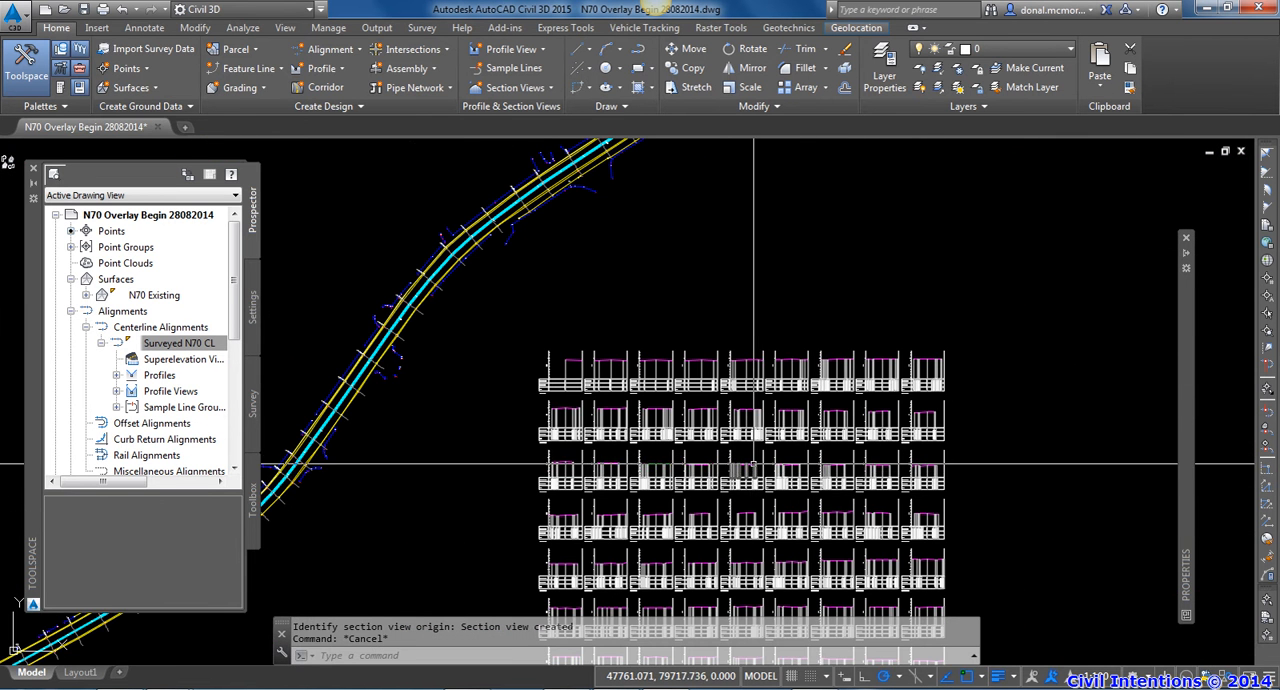
left_click(423, 313)
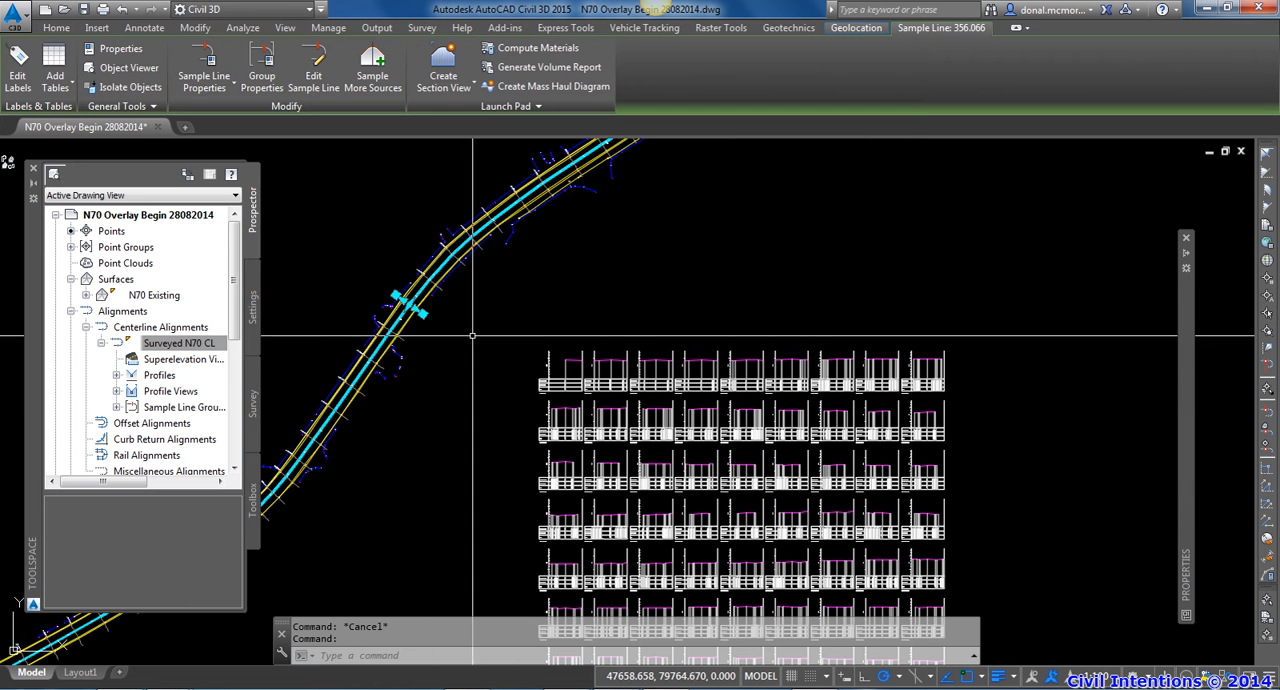
right_click(468, 330)
key("Escape")
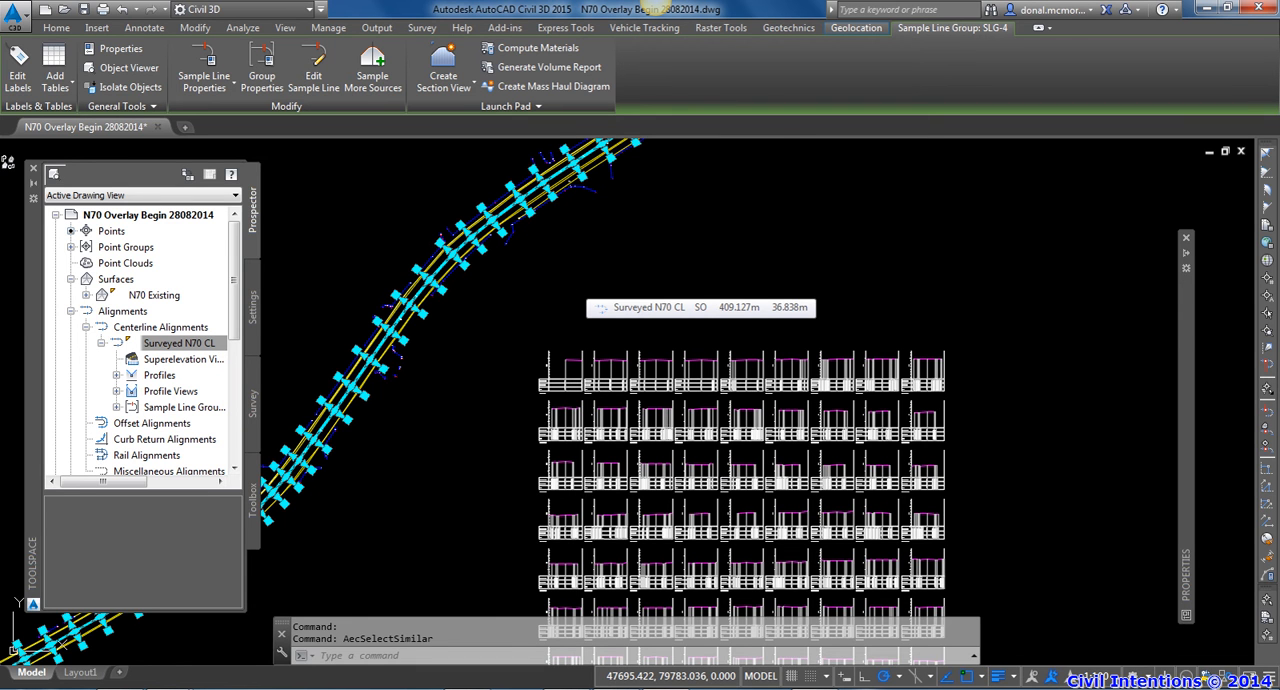
key("Delete")
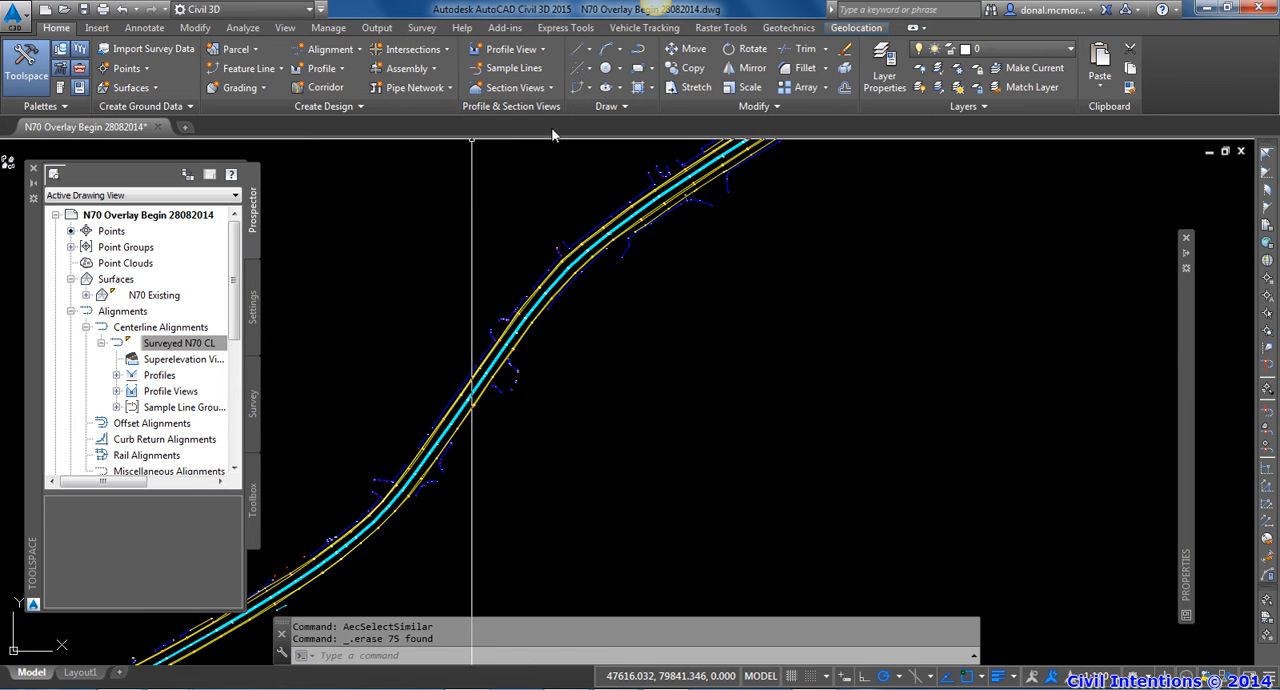
Create sample lines by station range along all of Surveyed N70 CL, with 10 m sampling increments and 6 m swath widths
left_click(530, 70)
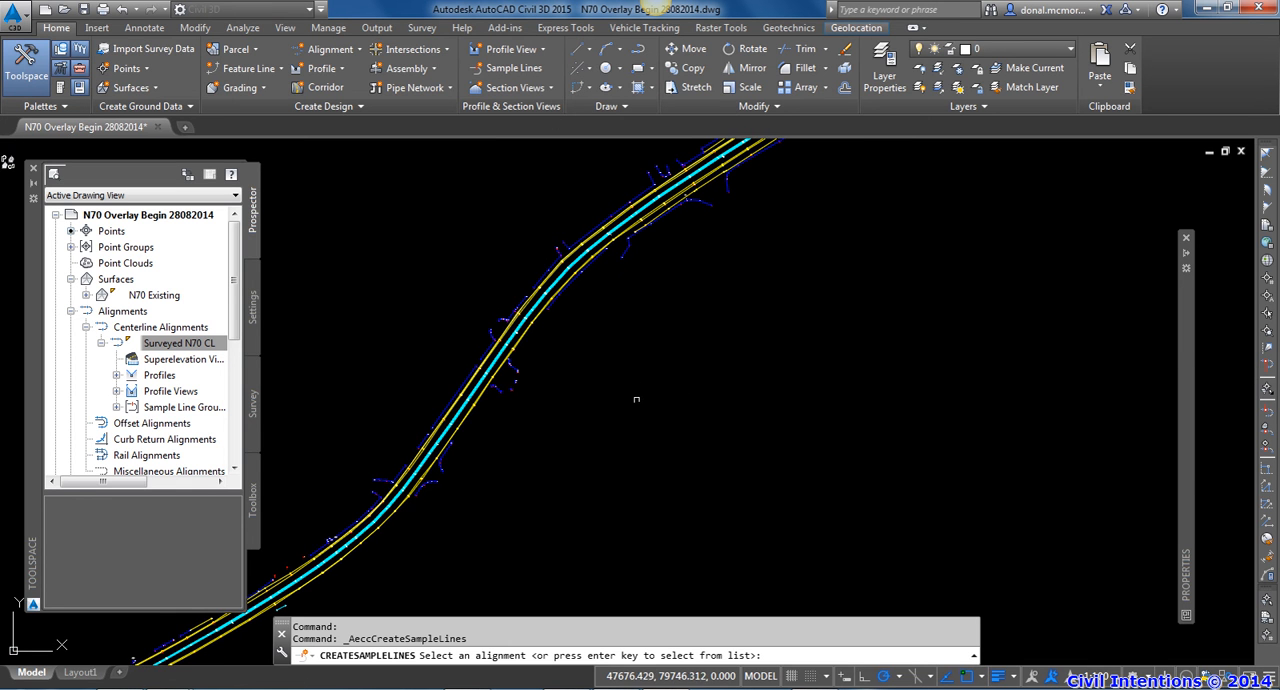
scroll(638, 399, "down", 5)
key("Return")
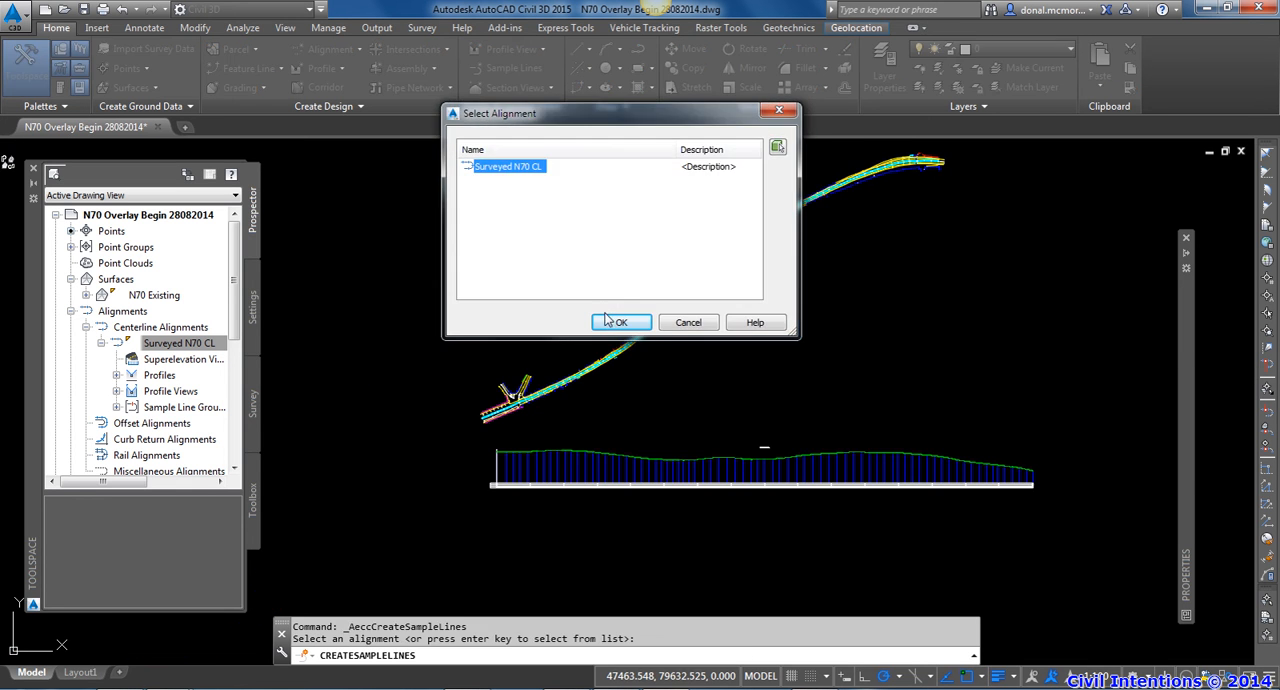
left_click(618, 322)
left_click(588, 205)
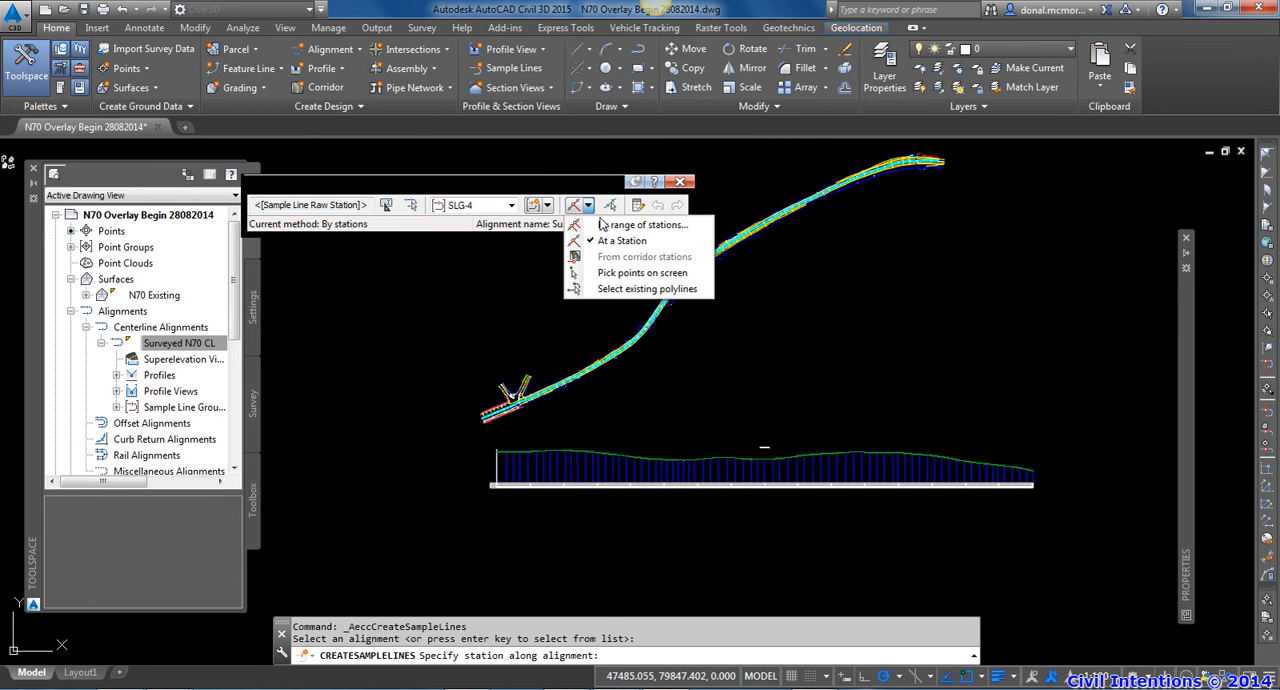
left_click(605, 226)
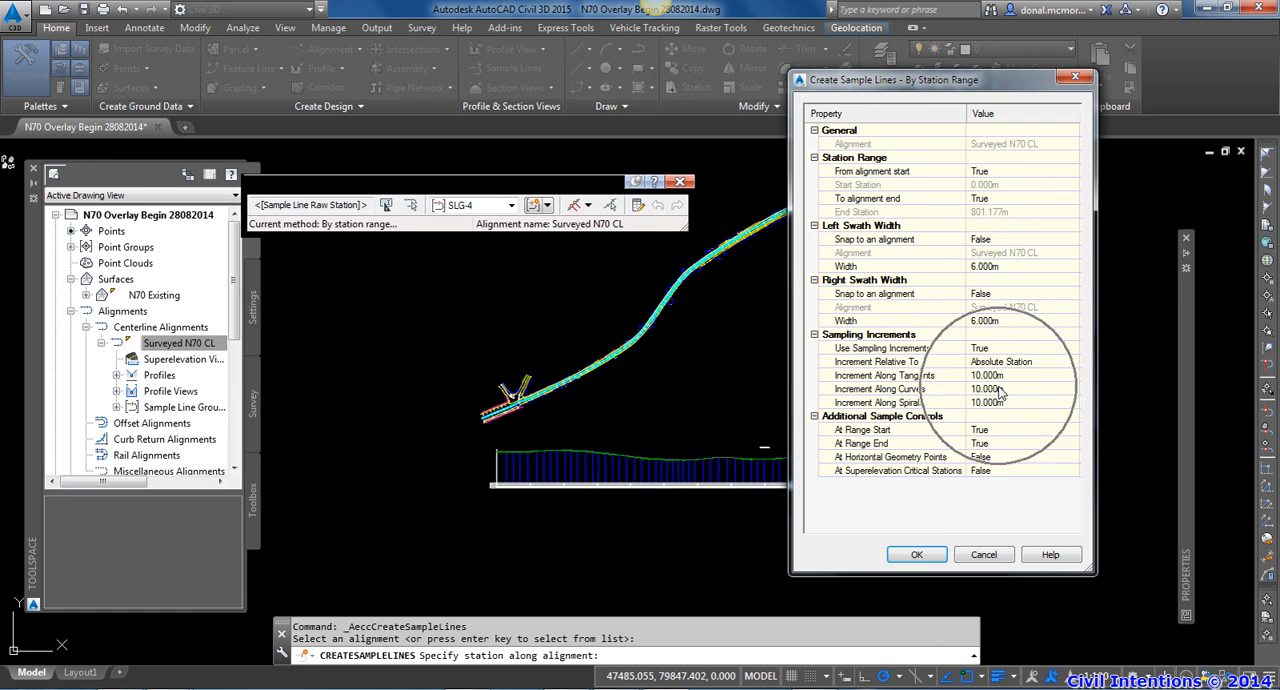
left_click(917, 554)
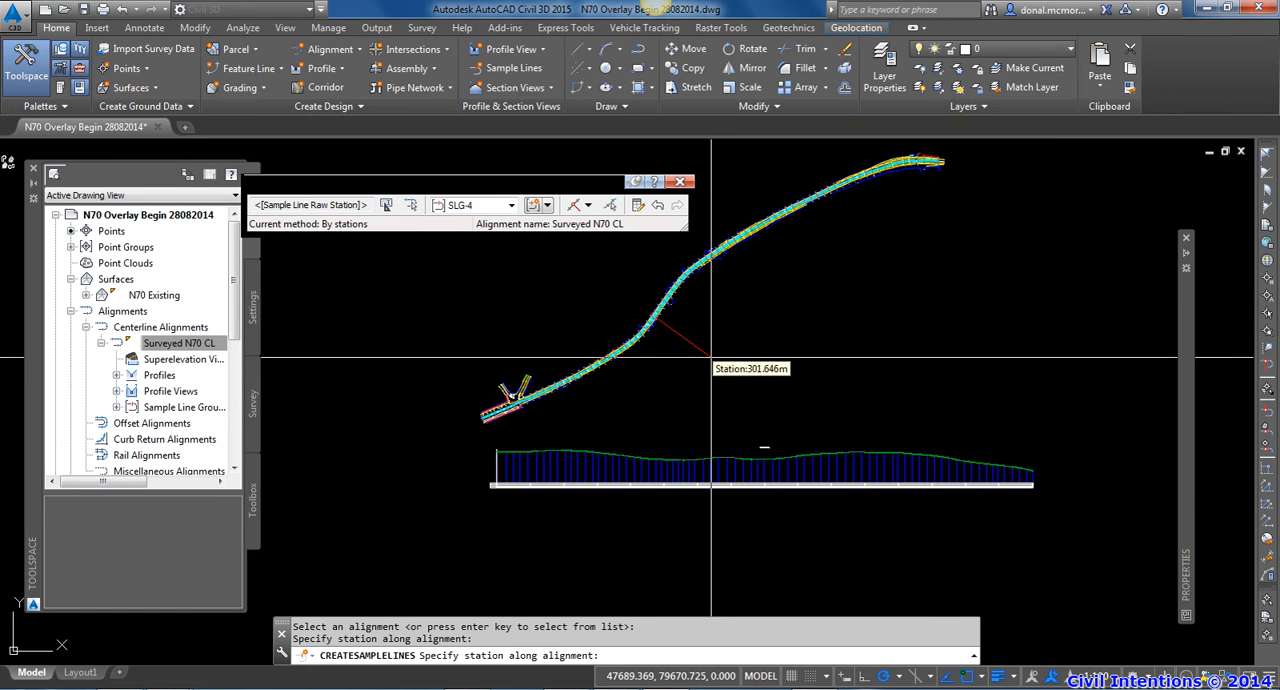
key("Escape")
Examine how the regularly spaced sample lines fall along the centreline compared with the surveyed points
scroll(690, 360, "up", 6)
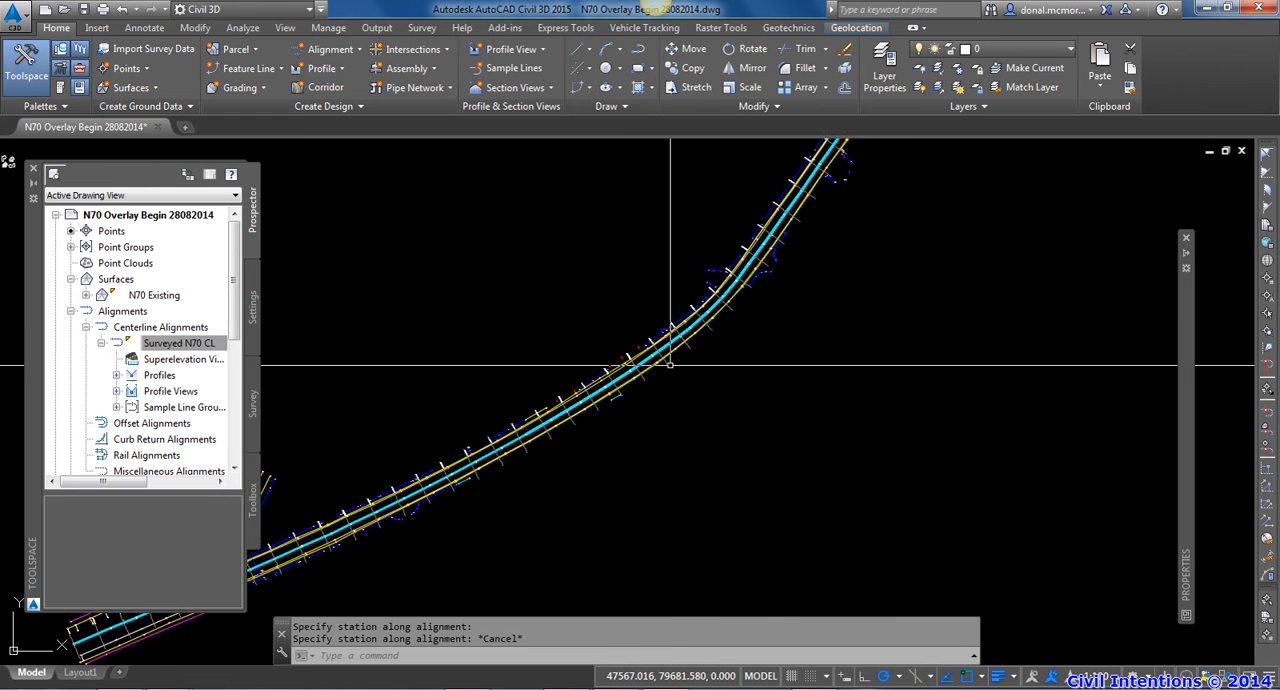
left_click(666, 365)
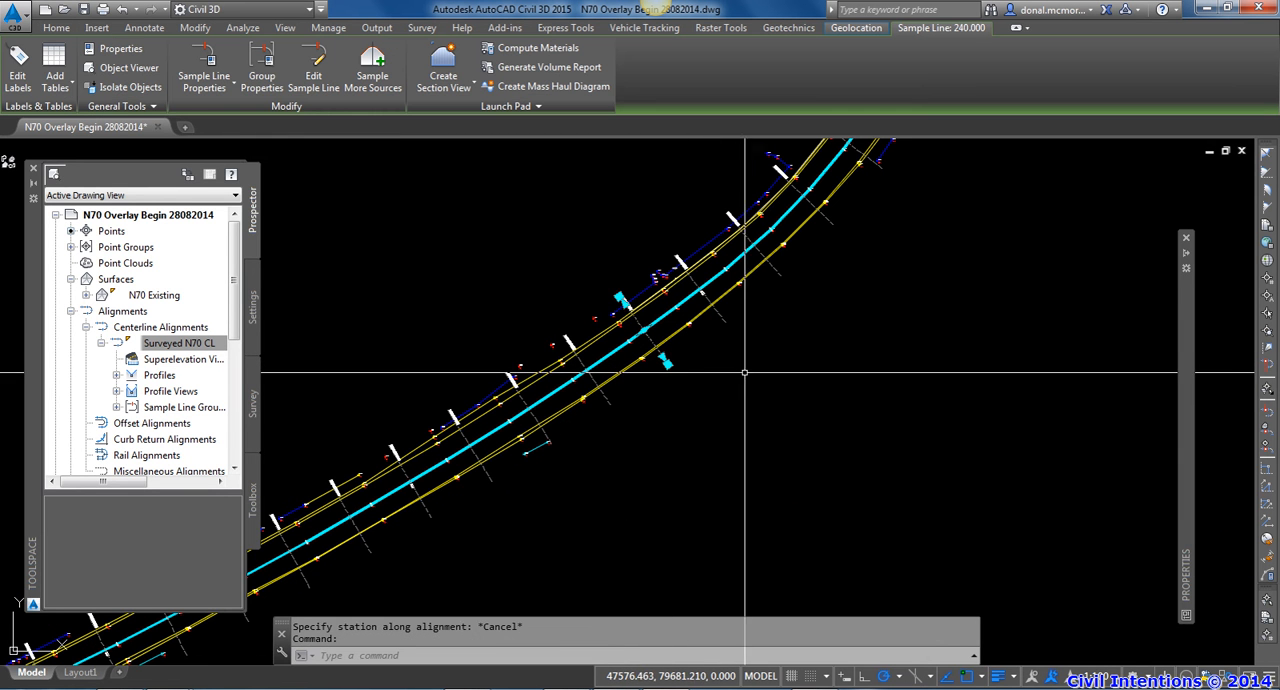
scroll(716, 365, "down", 2)
middle_click_drag(714, 371, 789, 314)
mouse_move(536, 545)
middle_mouse_down()
mouse_move(689, 449)
mouse_move(881, 370)
middle_mouse_up()
scroll(749, 377, "up", 4)
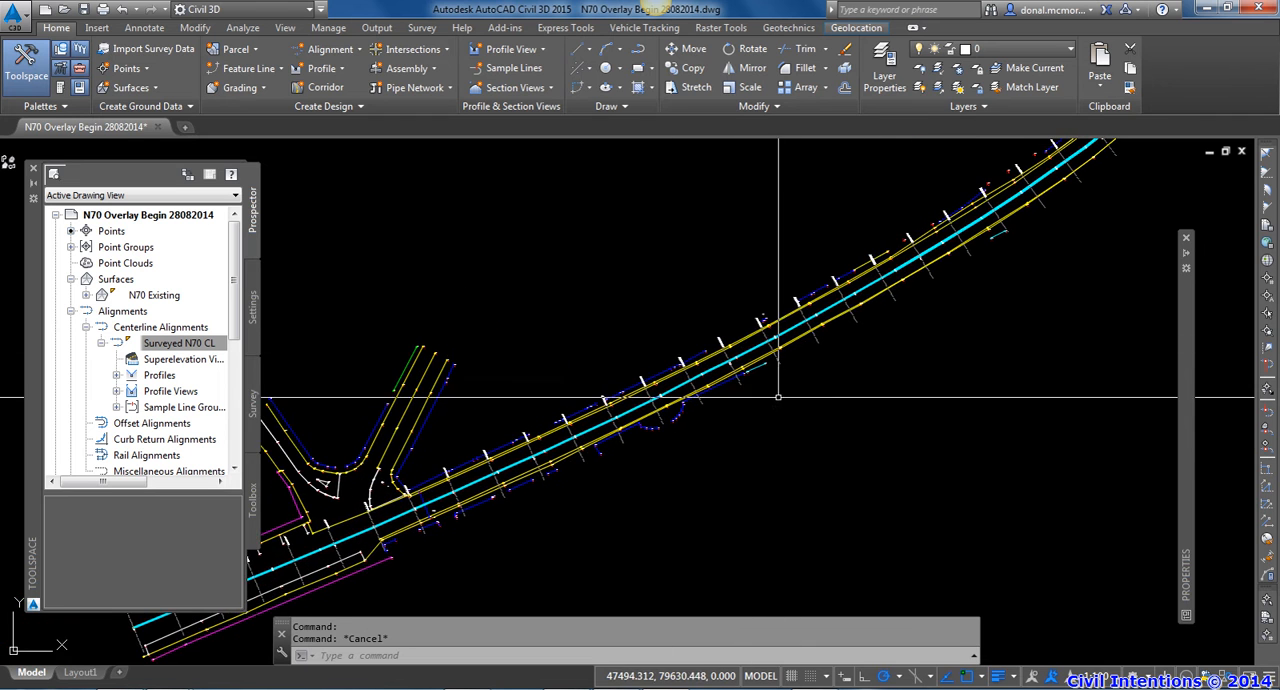
scroll(749, 377, "up", 4)
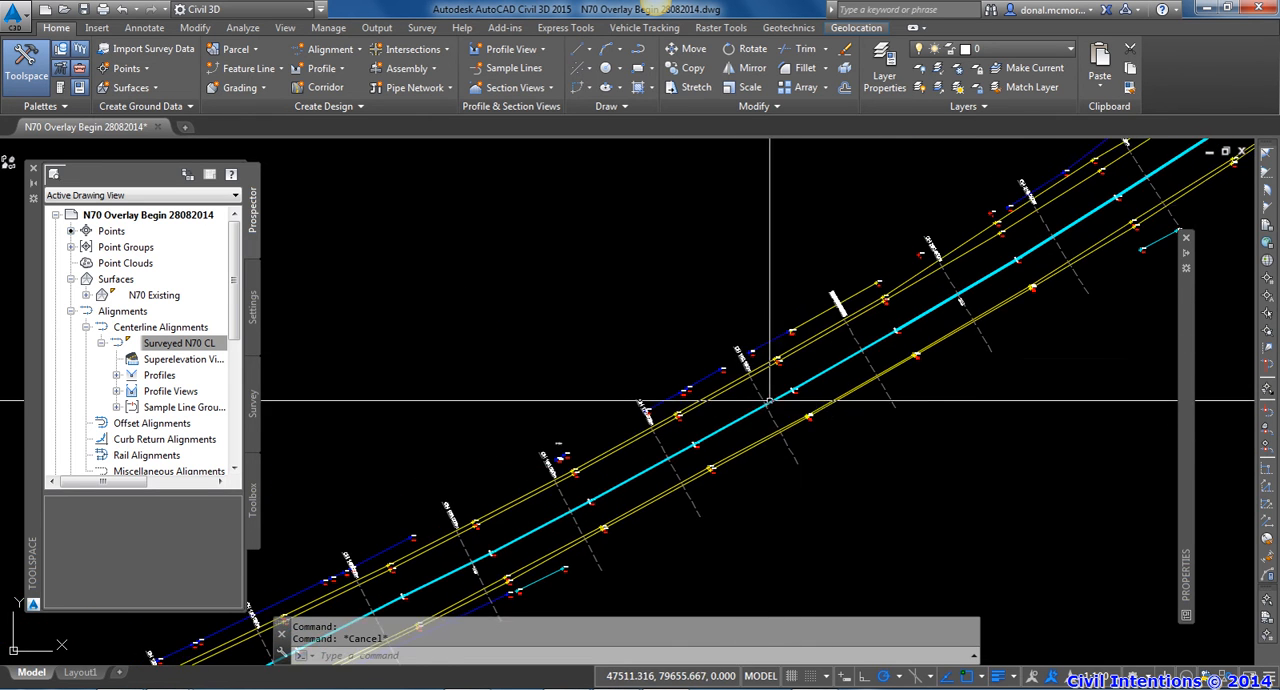
mouse_move(1115, 284)
middle_mouse_down()
mouse_move(911, 412)
mouse_move(711, 506)
middle_mouse_up()
scroll(914, 411, "down", 2)
middle_click_drag(976, 343, 726, 490)
Inspect the CH 270.000m sample line against the nearest surveyed centreline point and road edge points
scroll(849, 460, "up", 5)
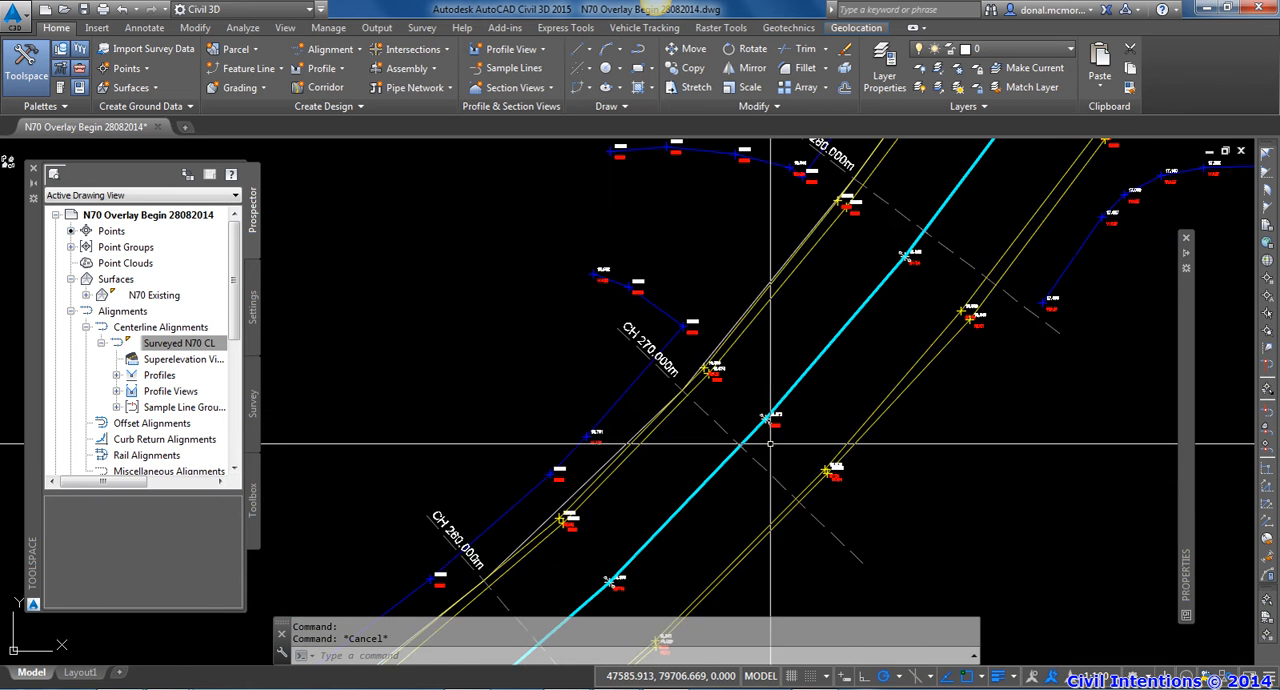
left_click(763, 480)
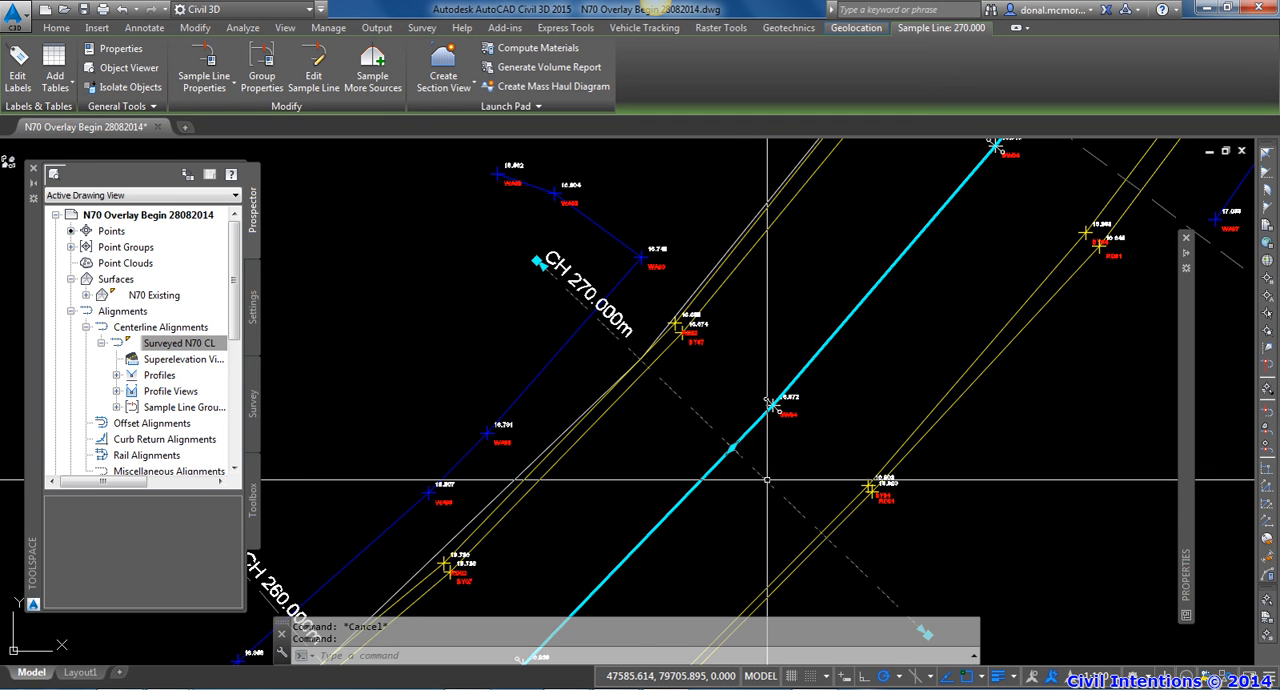
scroll(750, 420, "up", 3)
key("Escape")
middle_click_drag(722, 420, 754, 464)
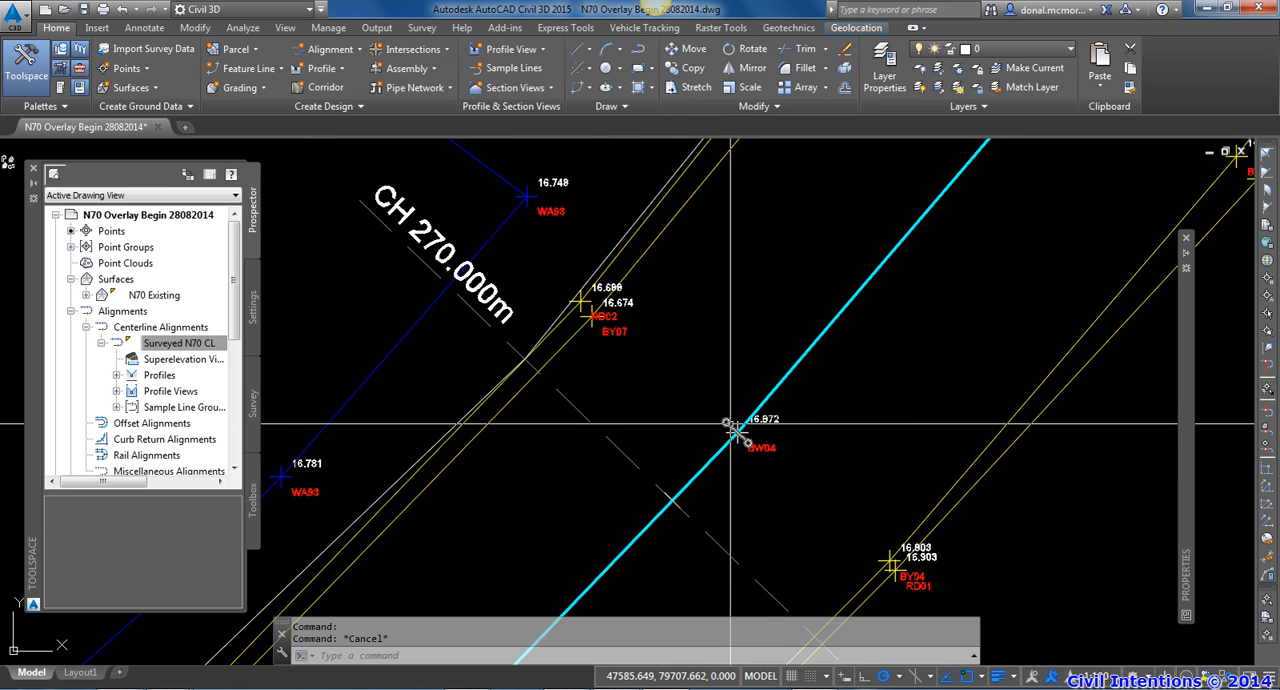
scroll(740, 440, "down", 2)
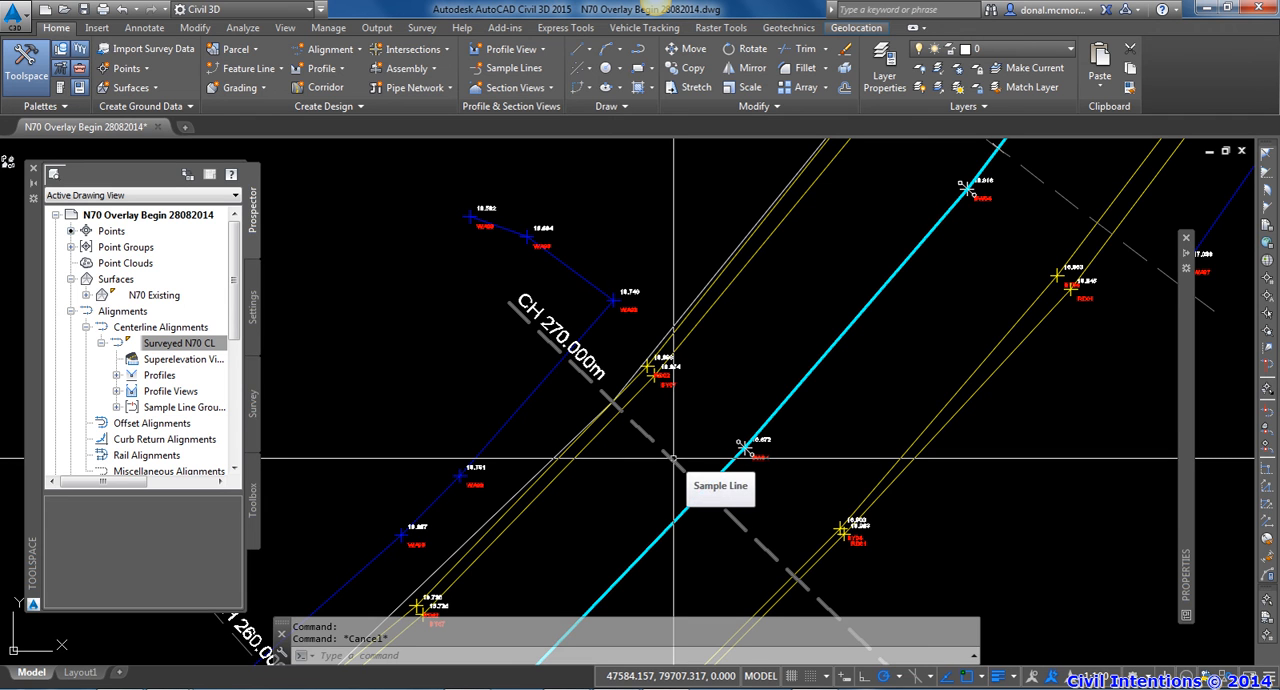
left_click(674, 458)
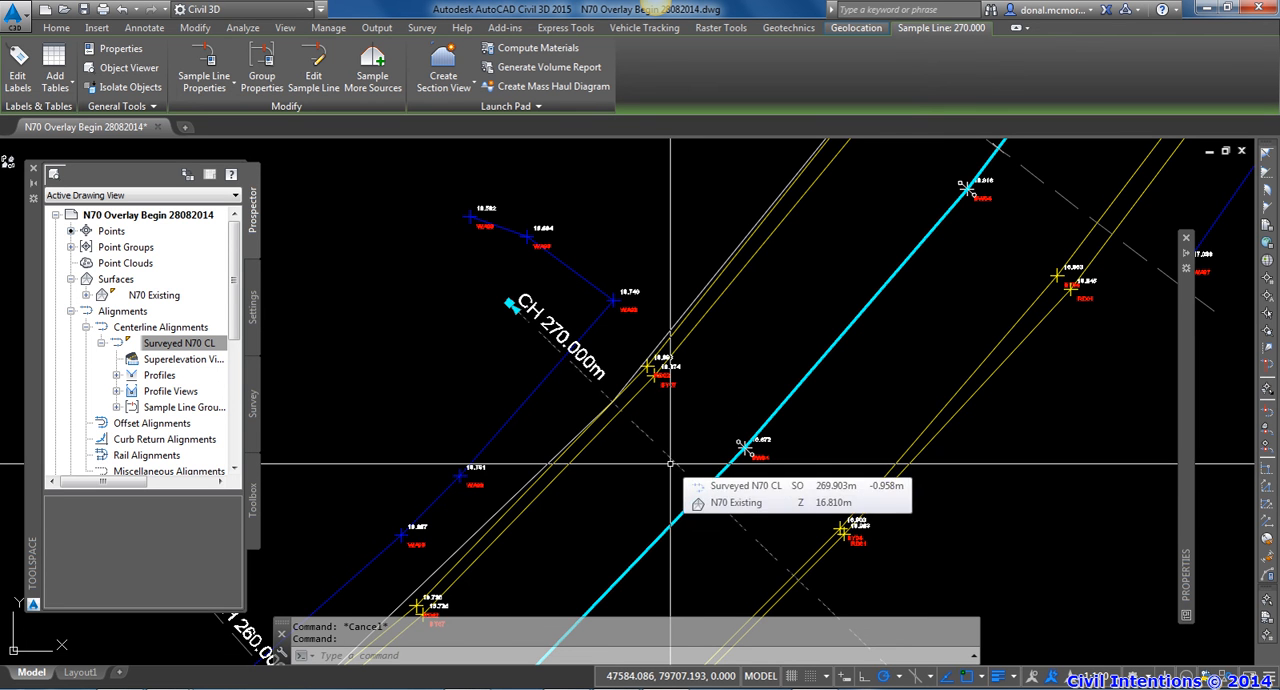
scroll(670, 463, "up", 3)
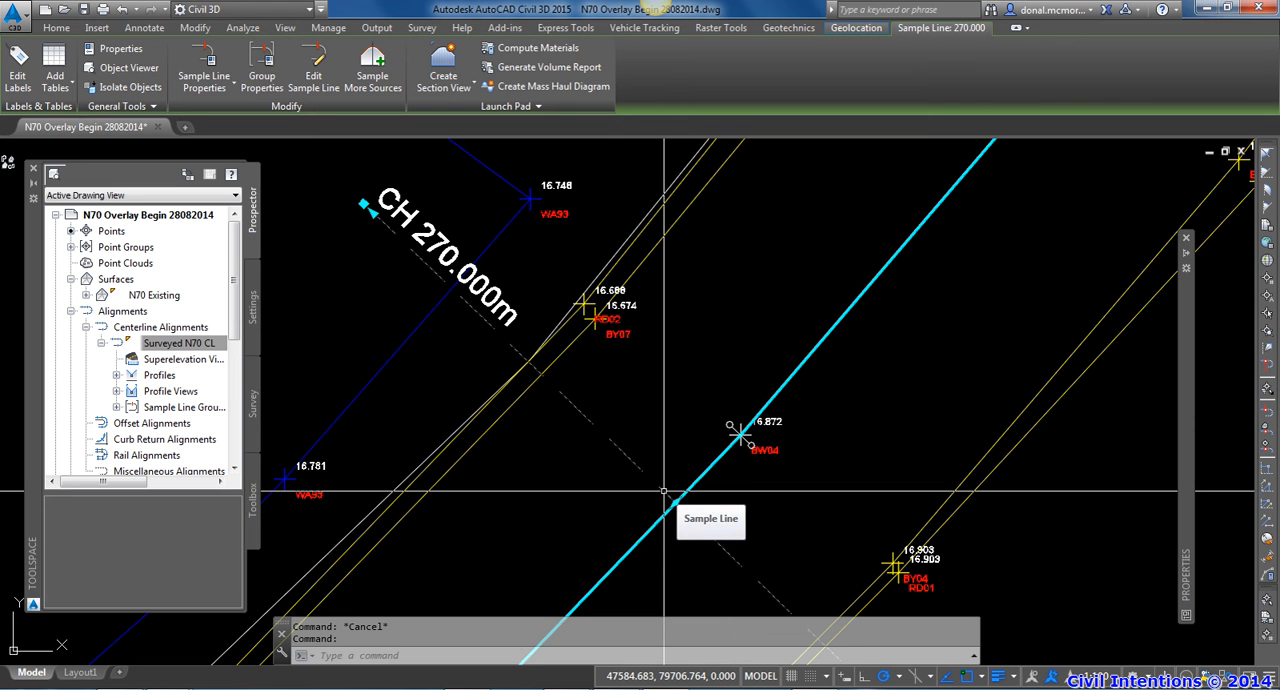
mouse_move(678, 462)
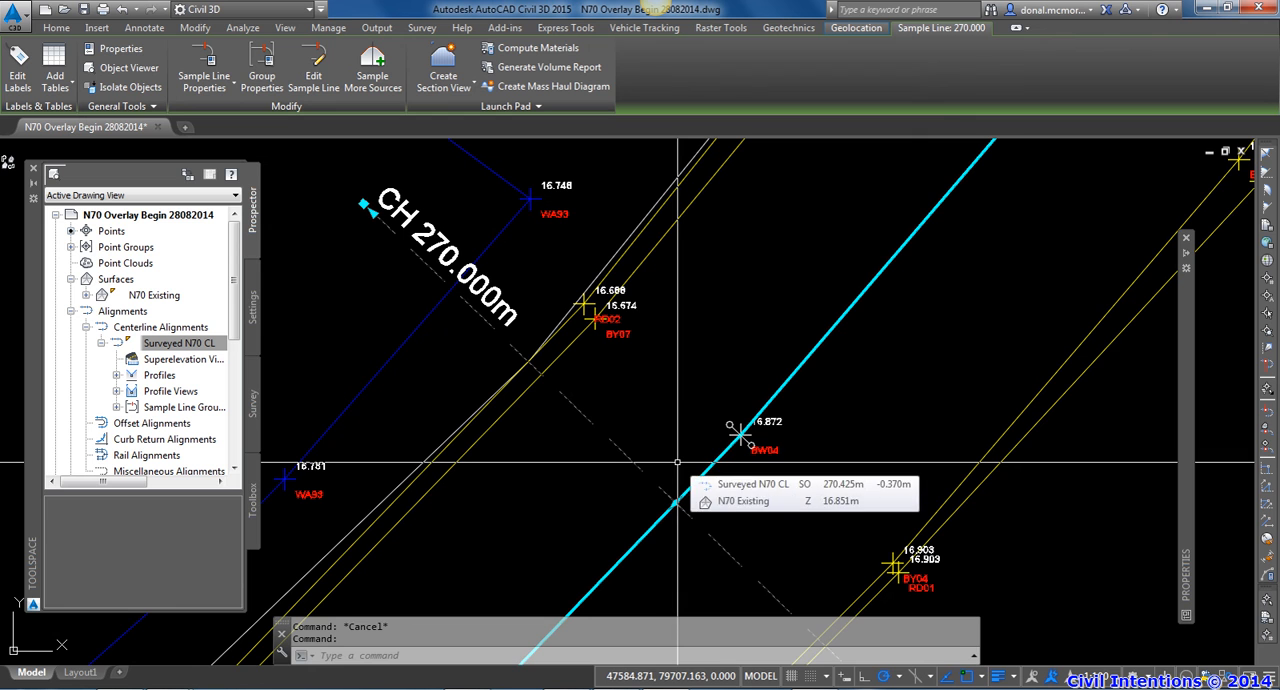
middle_click_drag(678, 462, 651, 455)
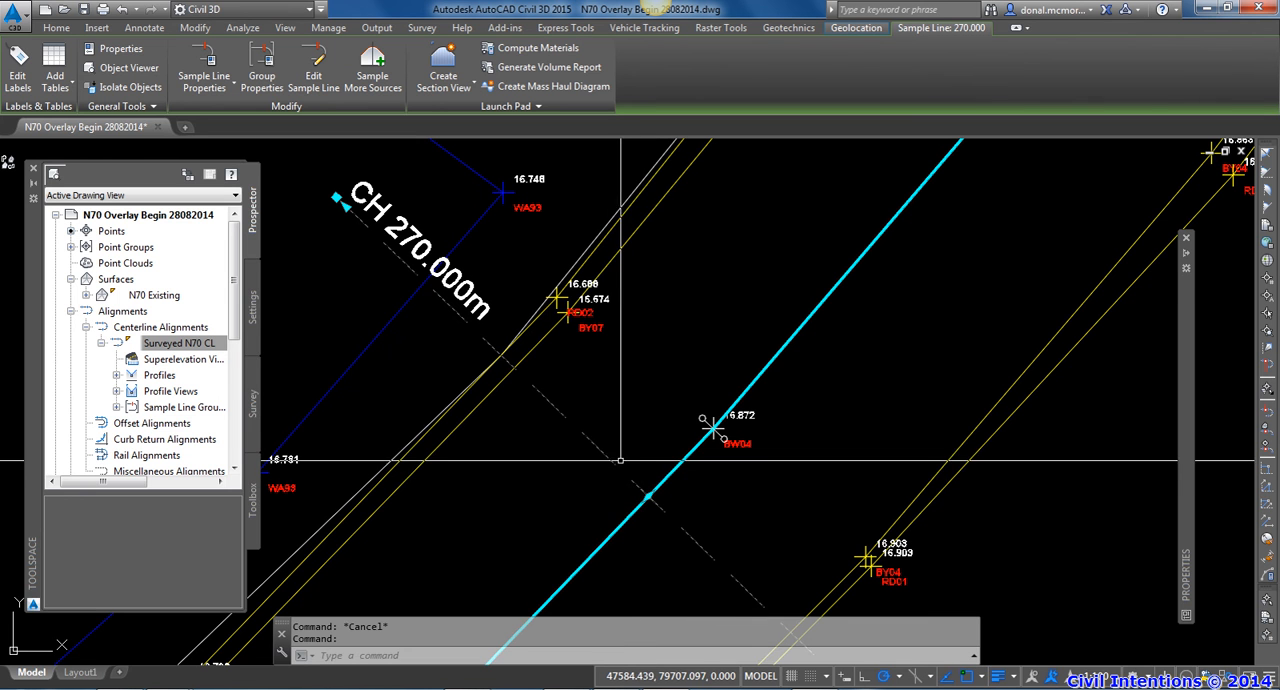
Check where the selected CH 270.000m sample line crosses the centreline and clear its selection
left_click(659, 506)
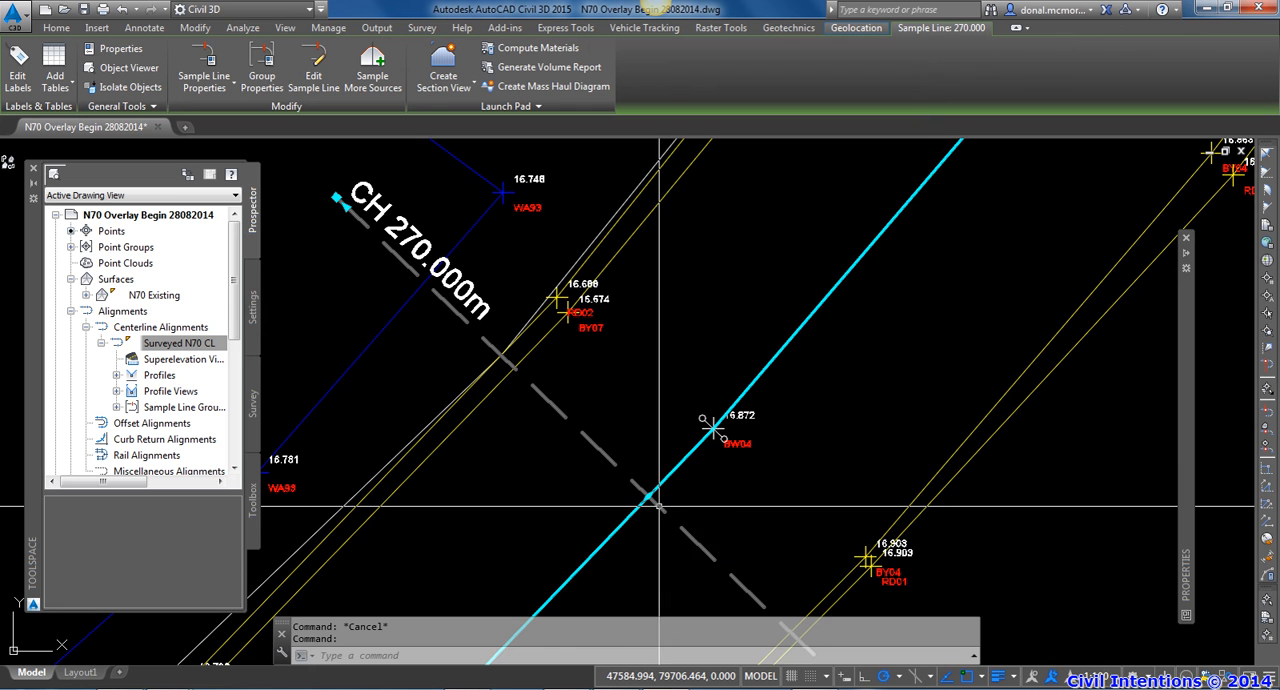
left_click(653, 376)
middle_click_drag(636, 355, 658, 376)
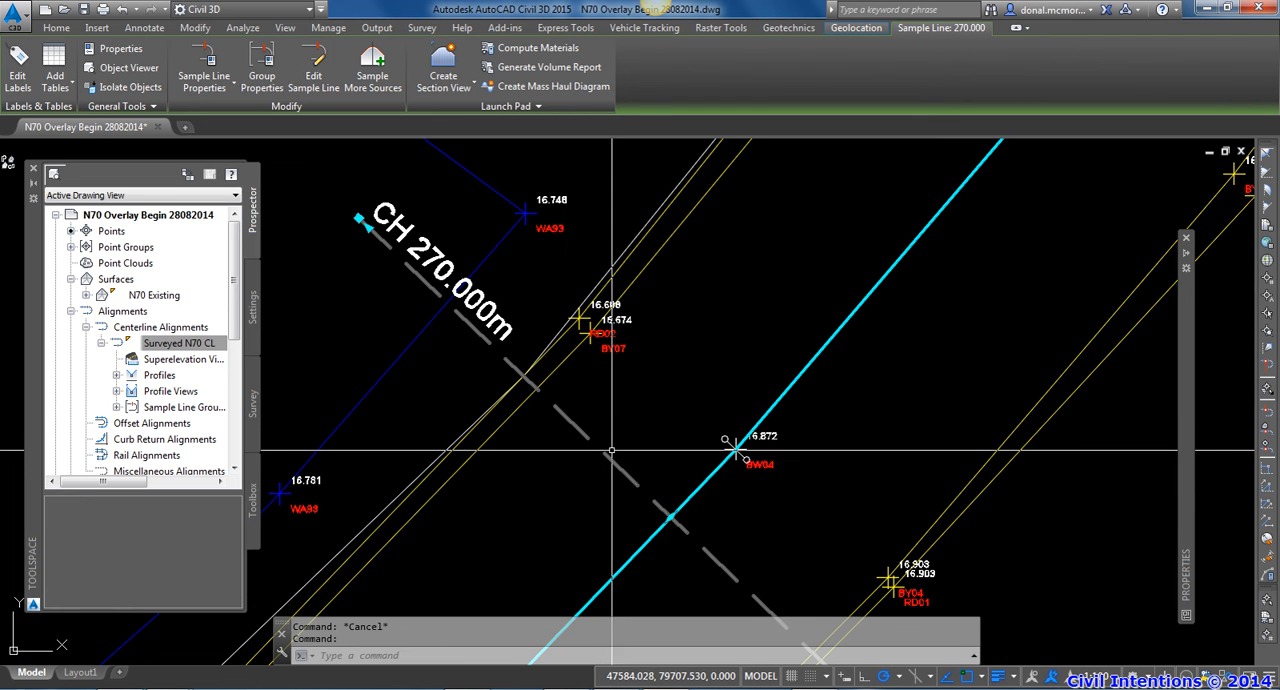
key("Escape")
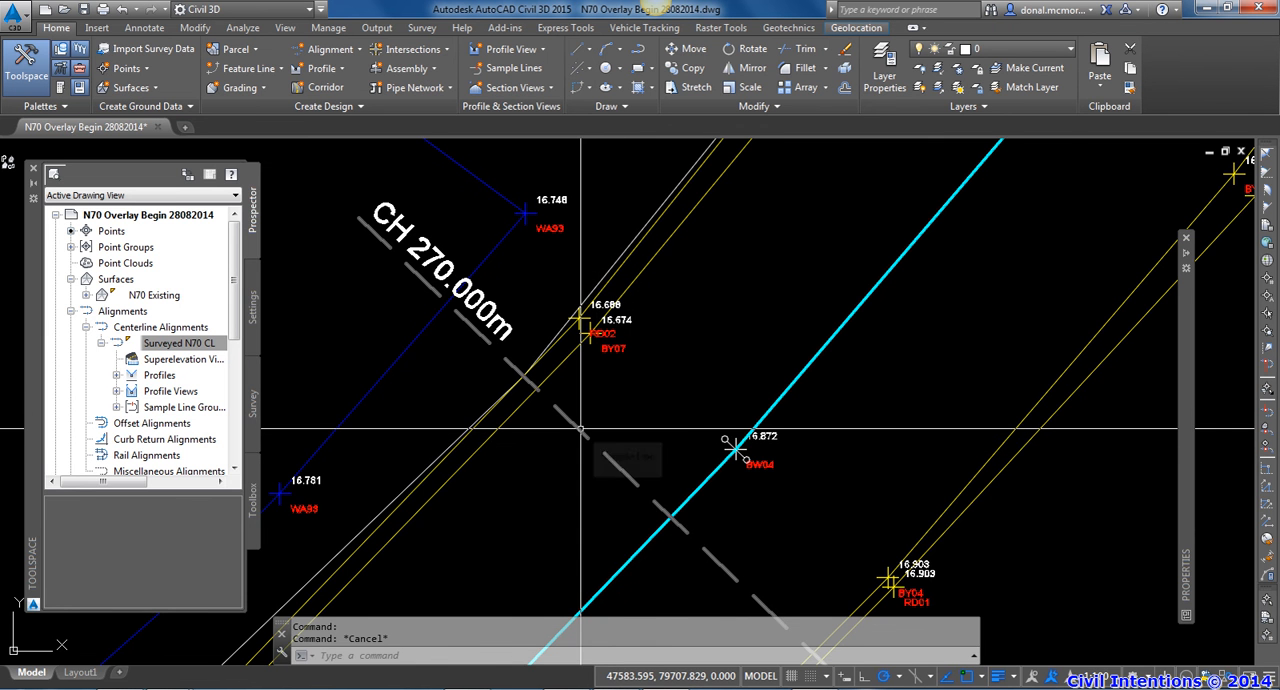
Examine the CH 270.000m sample line where it crosses the road edge, relative to the surveyed edge and centreline points
scroll(580, 430, "down", 3)
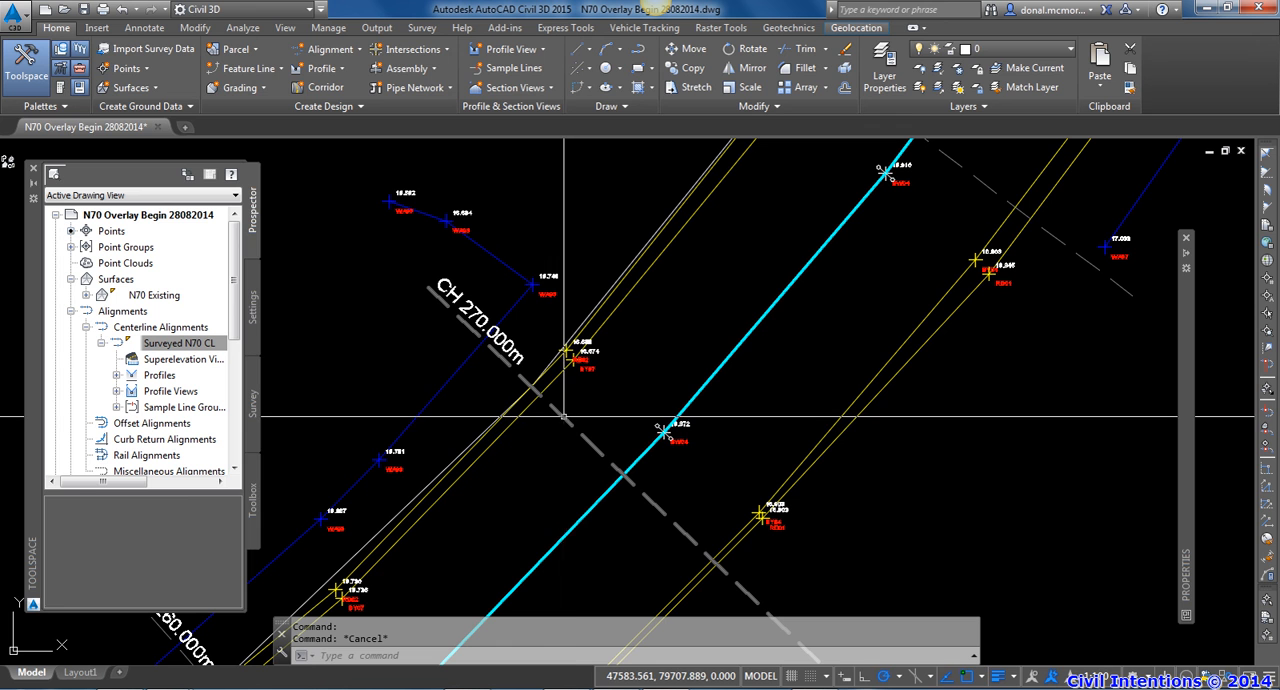
middle_click_drag(563, 417, 575, 424)
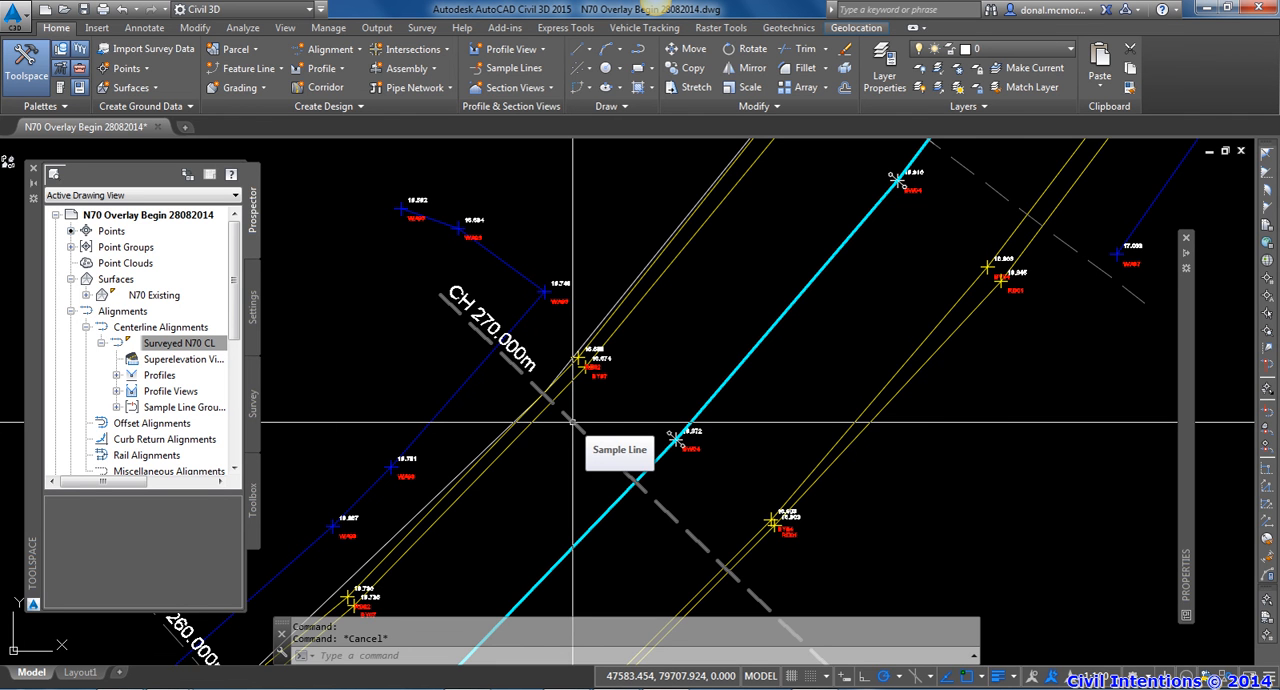
scroll(573, 422, "up", 2)
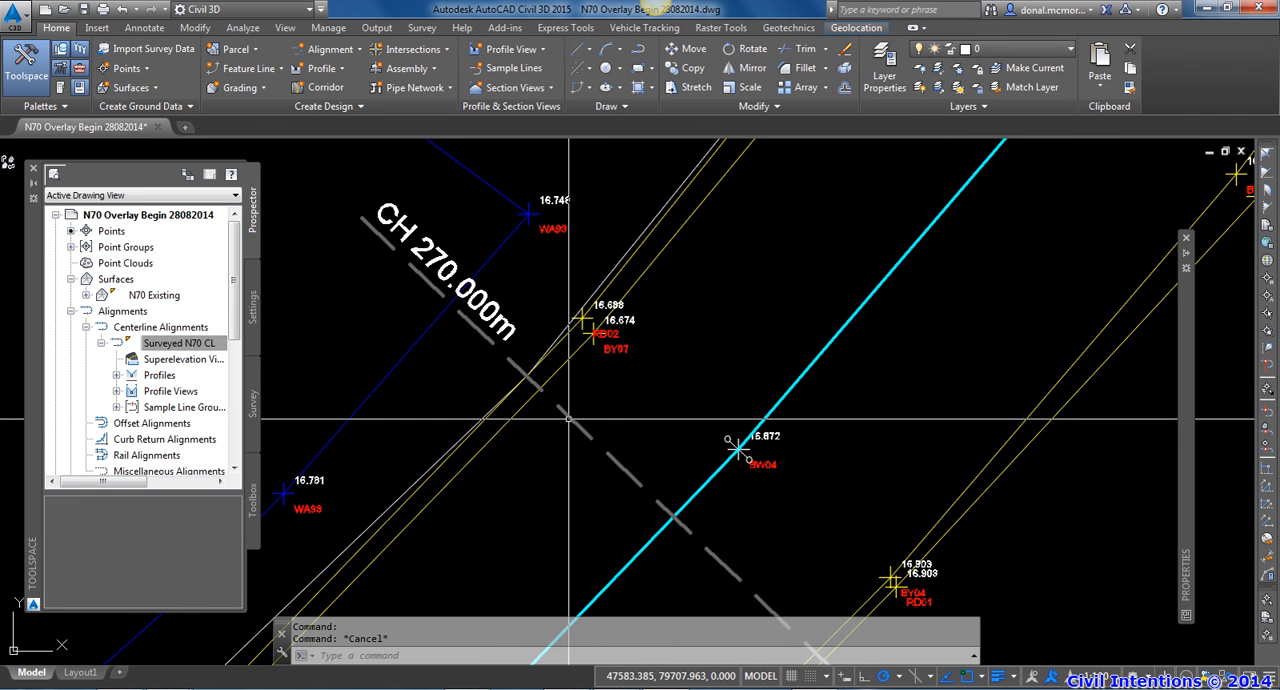
scroll(569, 420, "down", 5)
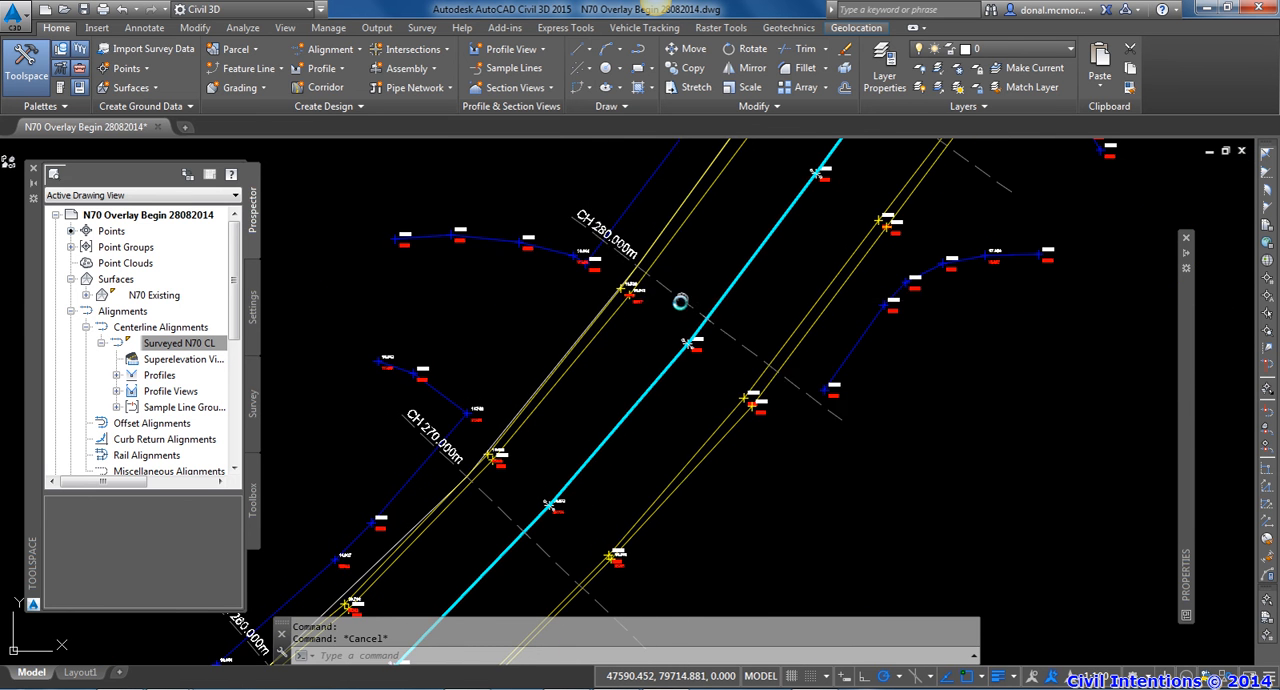
scroll(646, 383, "up", 2)
scroll(635, 381, "down", 4)
scroll(583, 465, "up", 3)
scroll(583, 465, "up", 2)
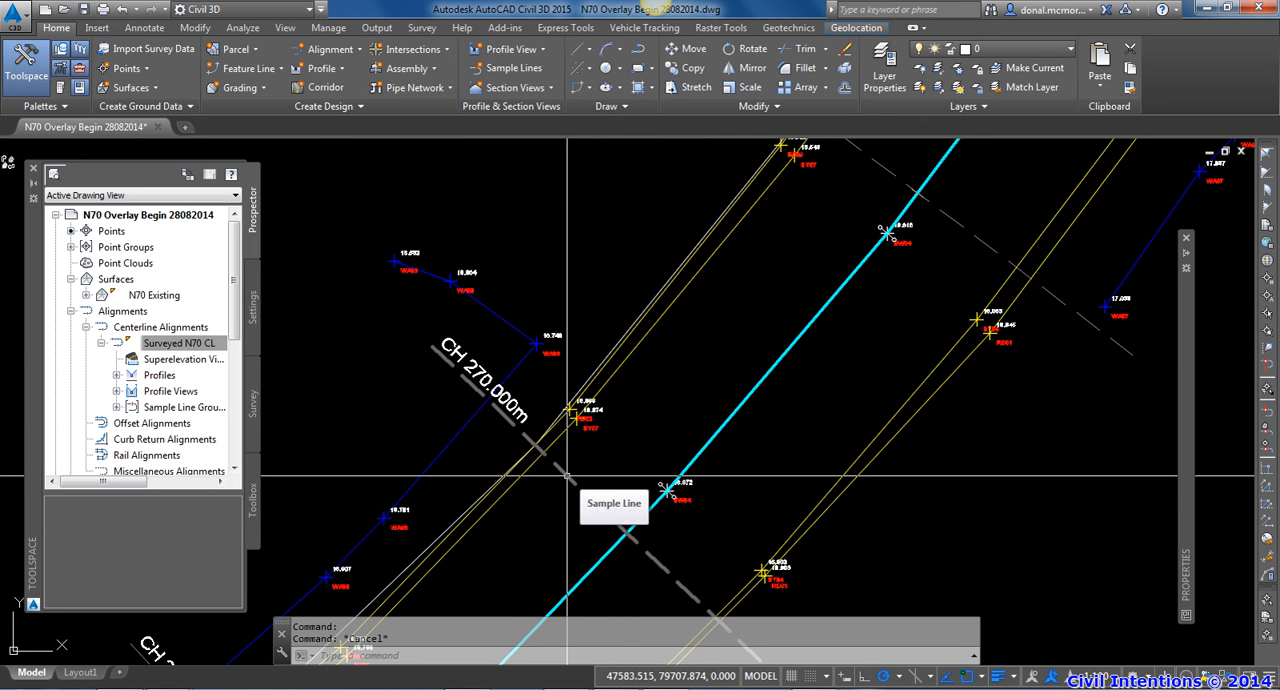
scroll(567, 476, "up", 2)
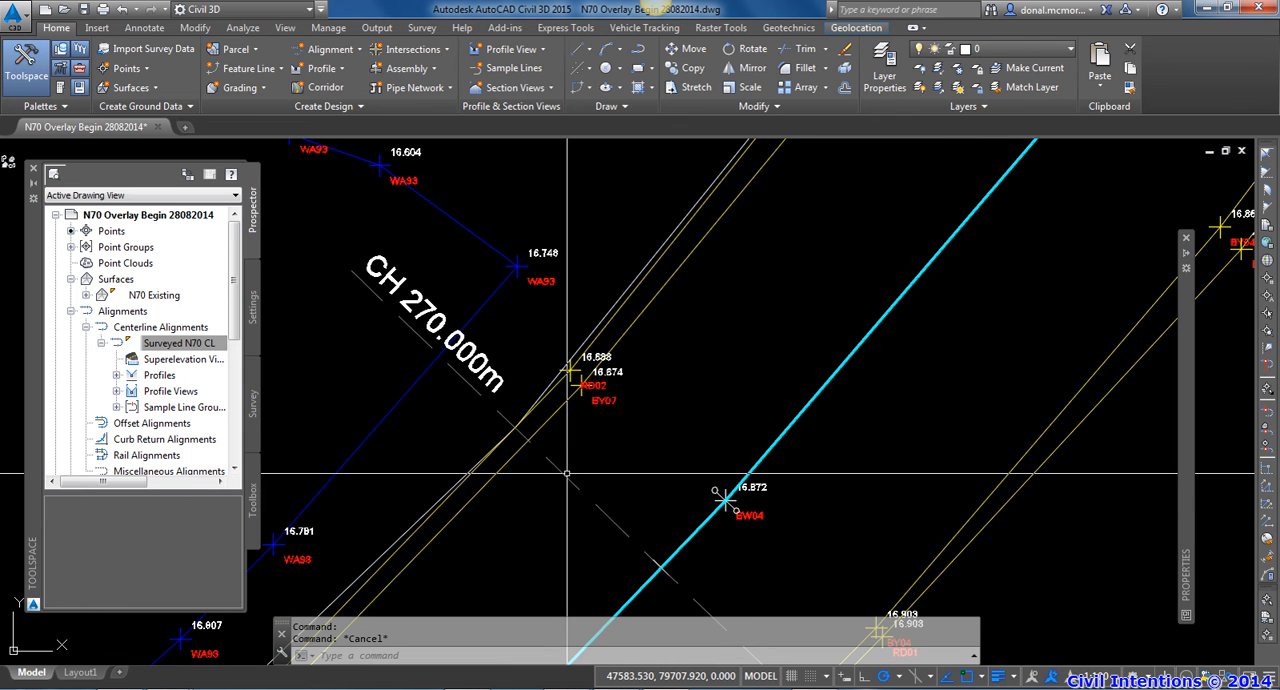
key("ctrl")
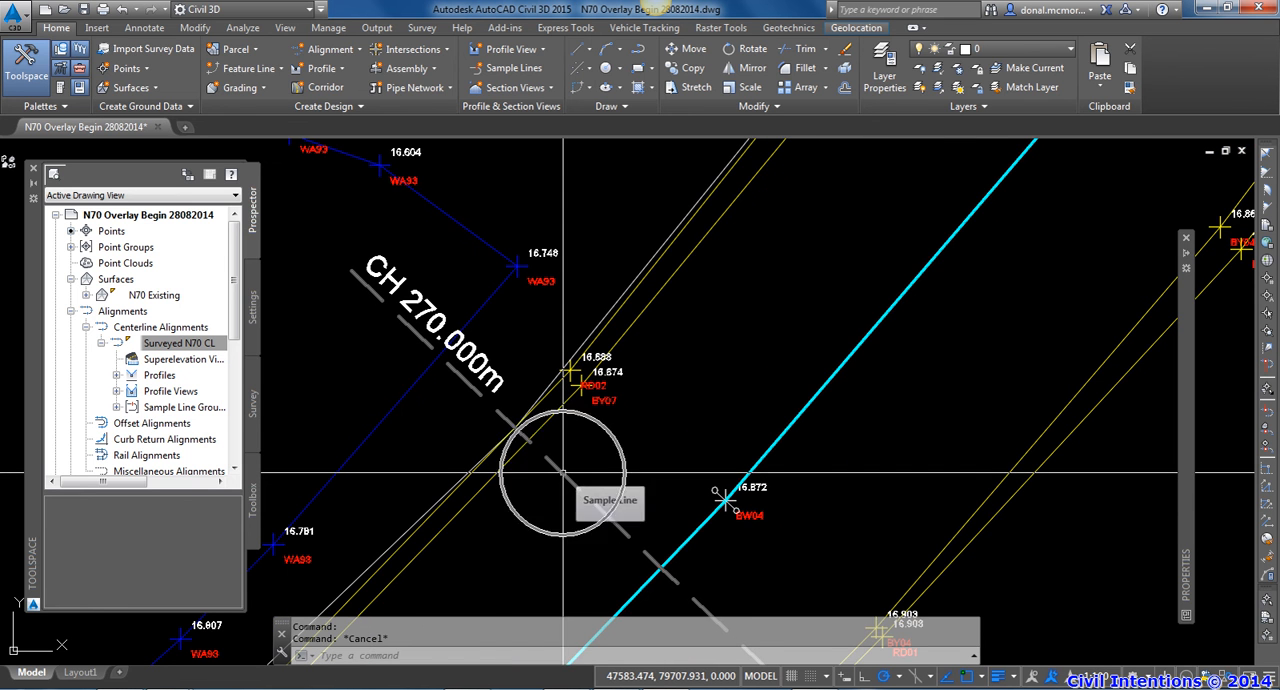
Compare the CH 280.000m sample line's centreline and road edge crossings with the nearest surveyed points
scroll(565, 472, "down", 3)
middle_click_drag(573, 468, 557, 486)
middle_click_drag(705, 357, 660, 404)
scroll(668, 445, "up", 5)
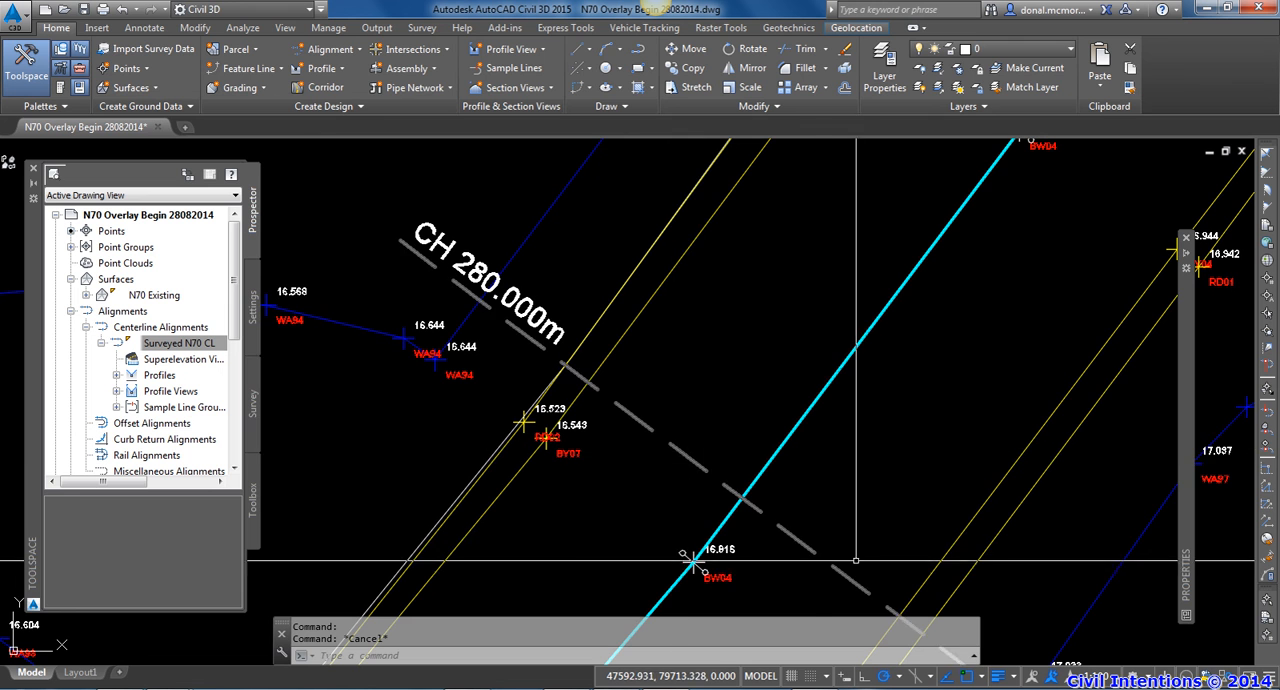
middle_click_drag(830, 566, 750, 486)
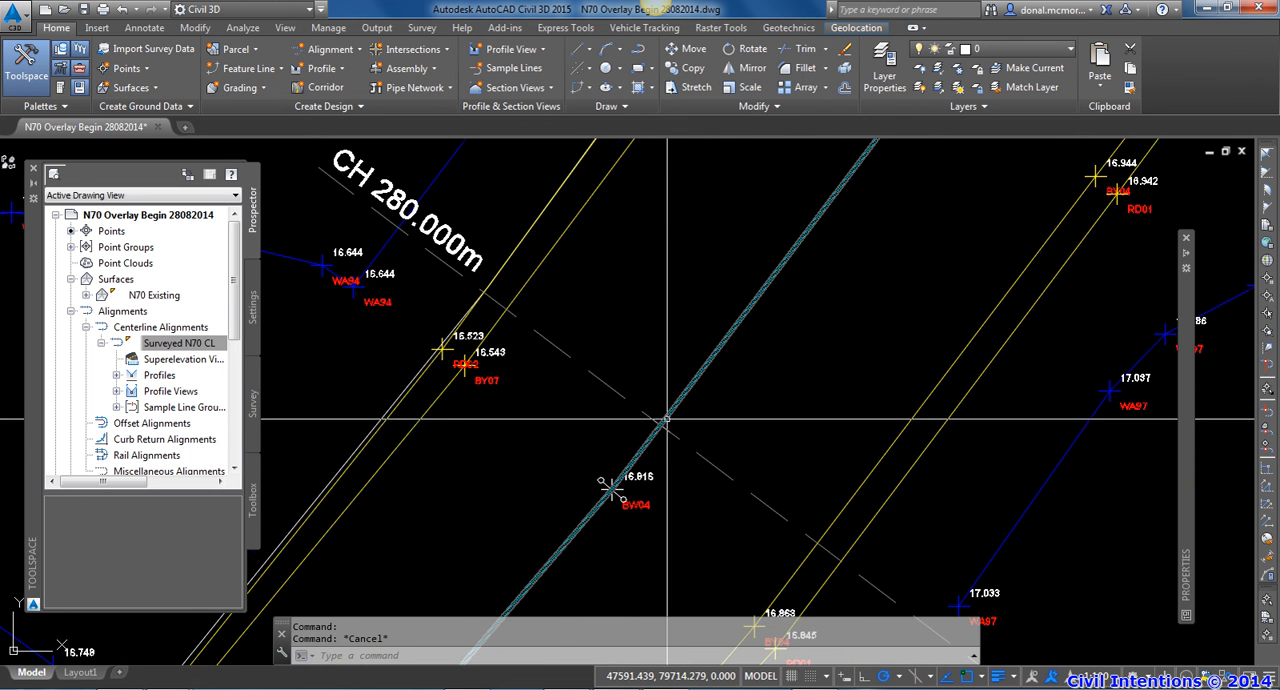
scroll(669, 418, "down", 2)
mouse_move(671, 418)
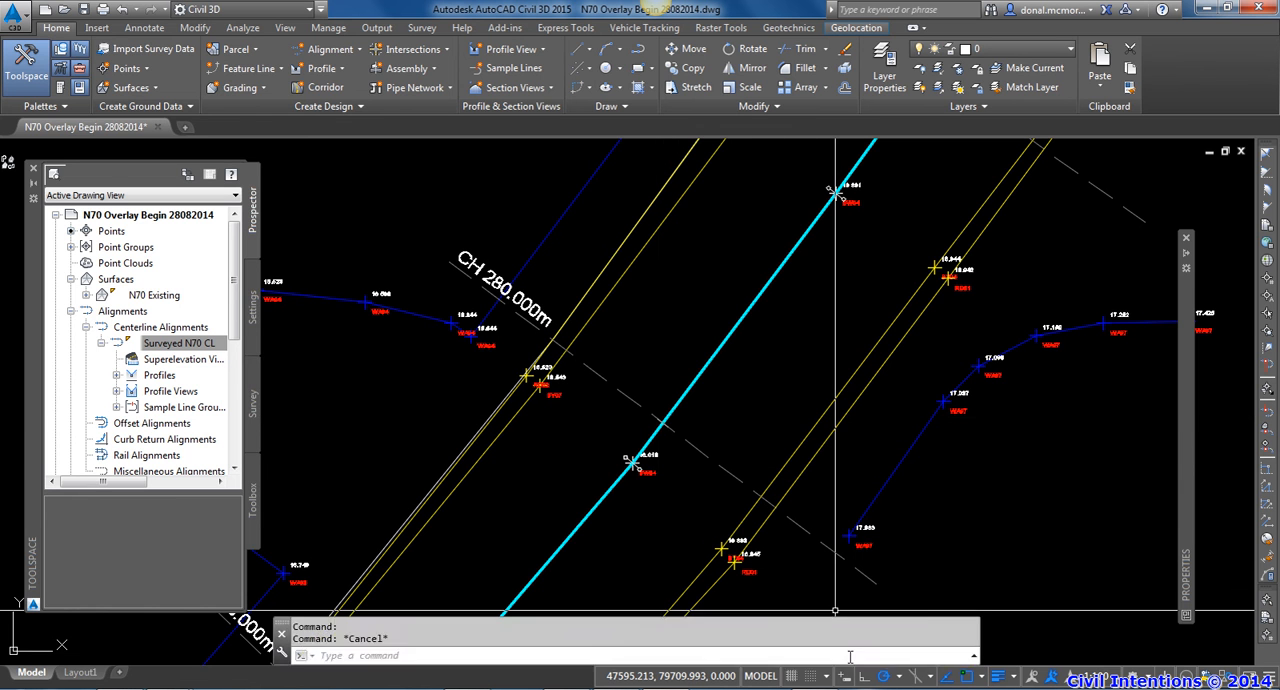
key("F10")
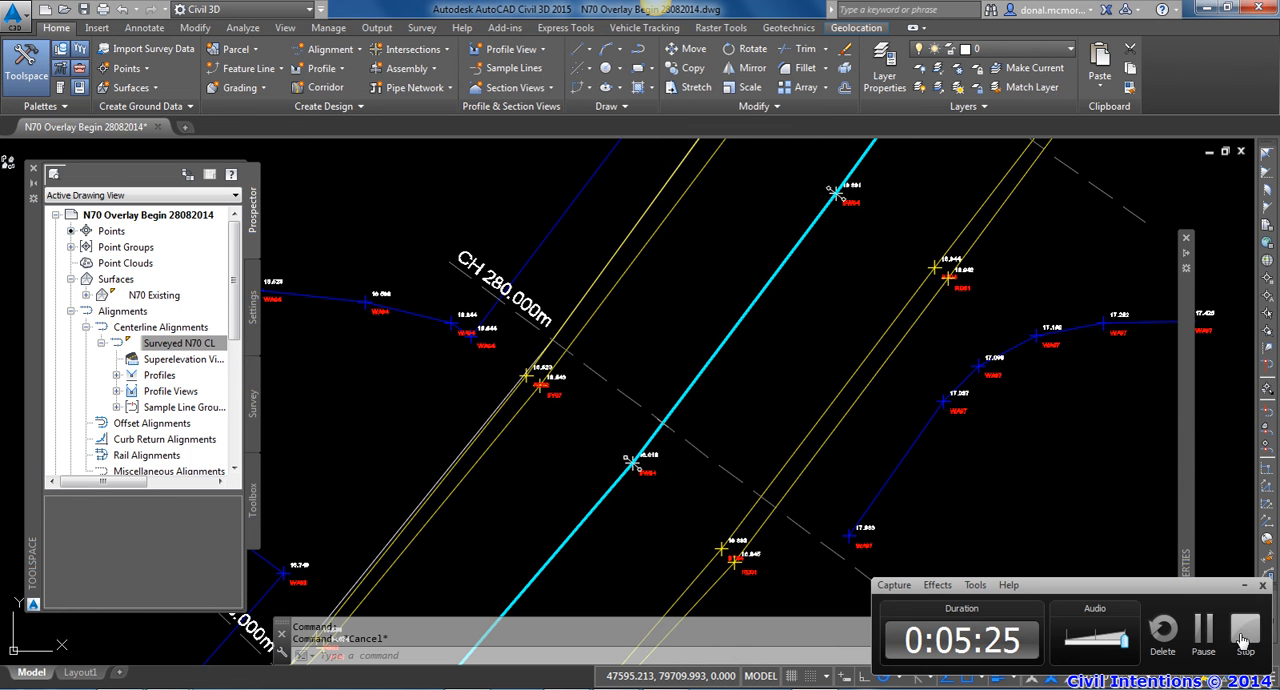